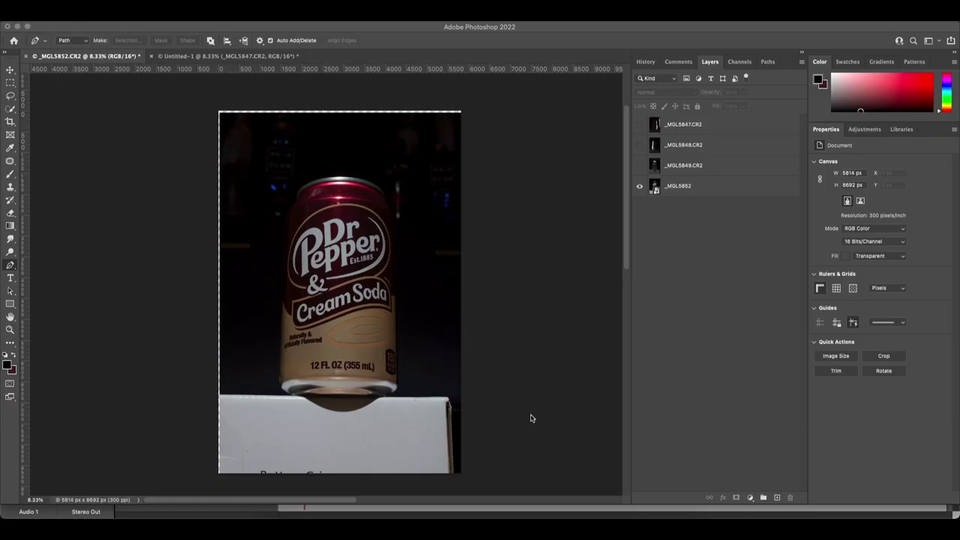
Show the _MGL5849 and _MGL5848 exposures and set _MGL5849.CR2 to Lighten blending.
left_click(640, 165)
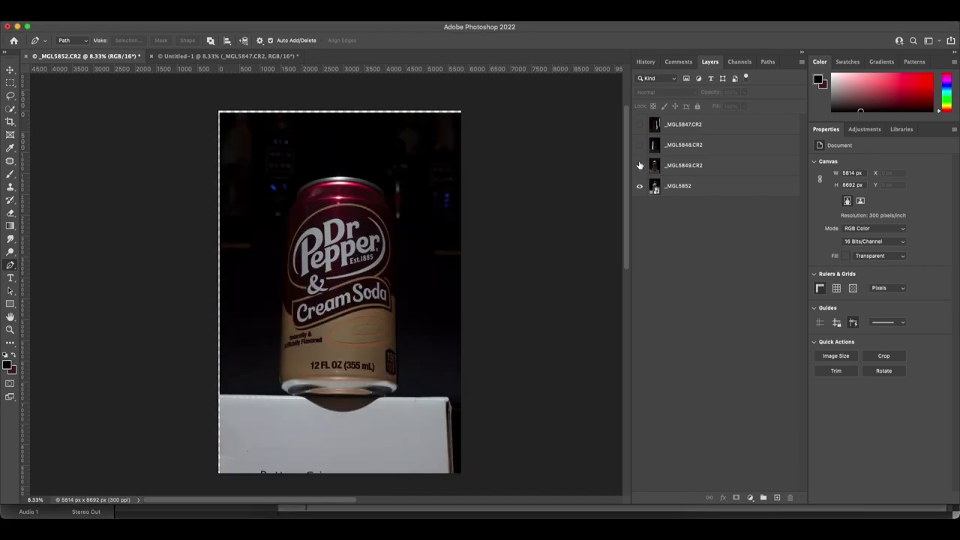
left_click(640, 145)
left_click(640, 166)
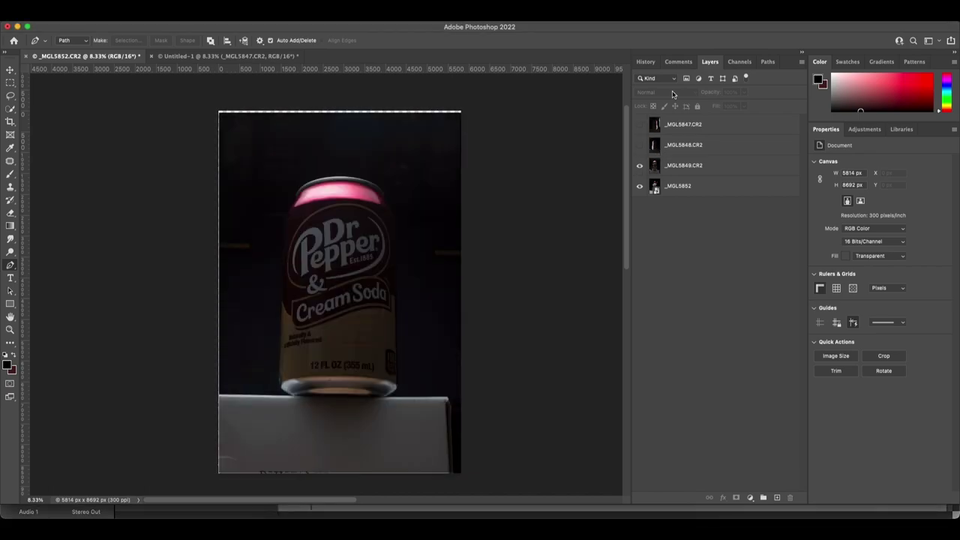
left_click(713, 165)
left_click(660, 91)
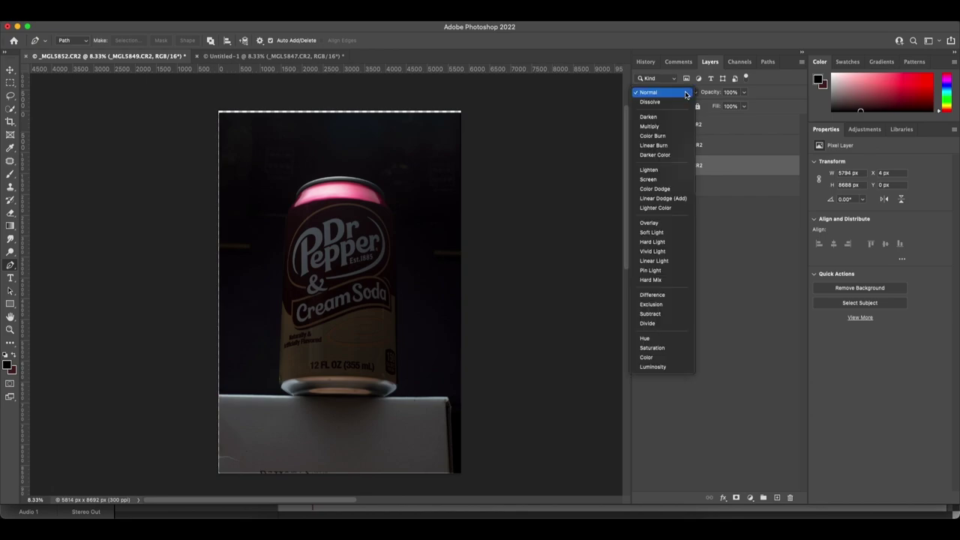
left_click(678, 170)
Set _MGL5848.CR2 and _MGL5847.CR2 to Lighten with both exposures visible.
left_click(670, 147)
left_click(640, 145)
left_click(660, 92)
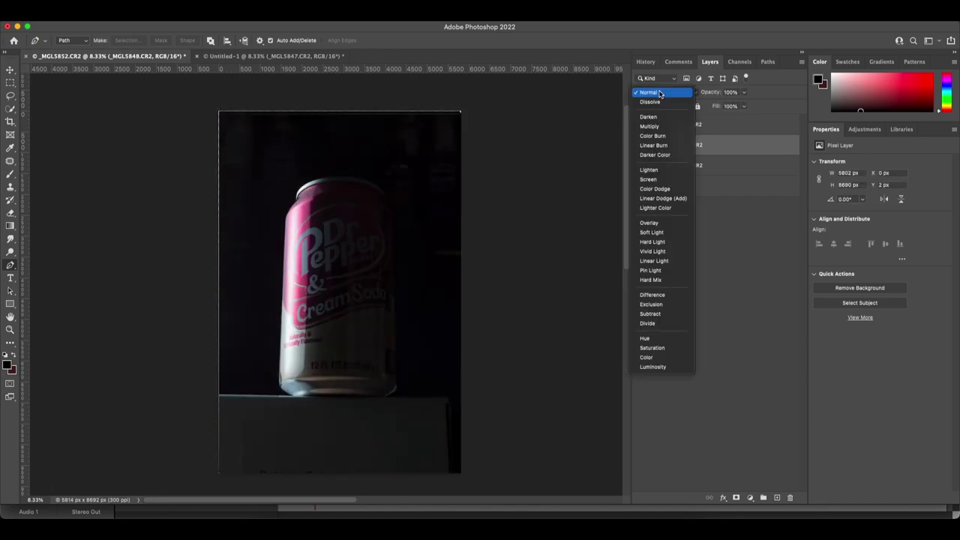
left_click(675, 170)
left_click(684, 126)
left_click(640, 125)
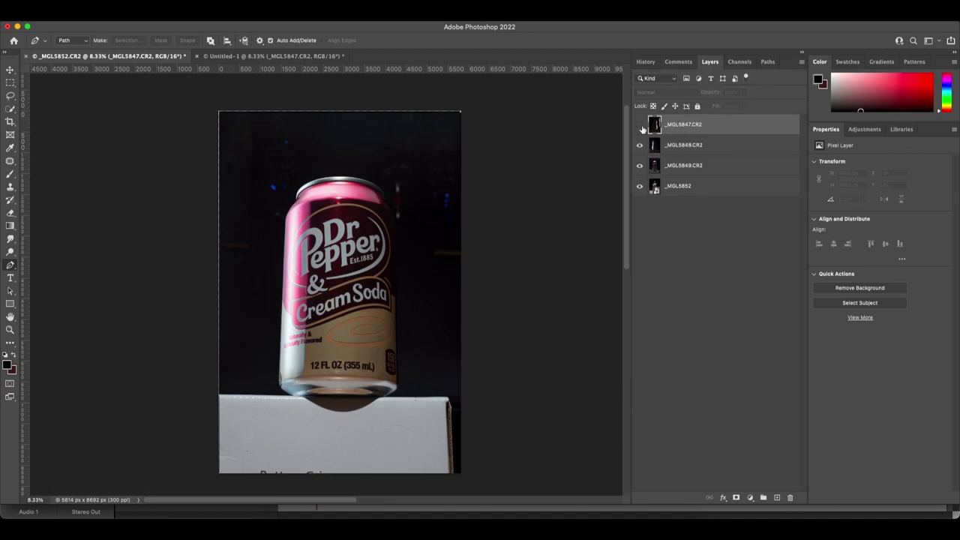
left_click(661, 93)
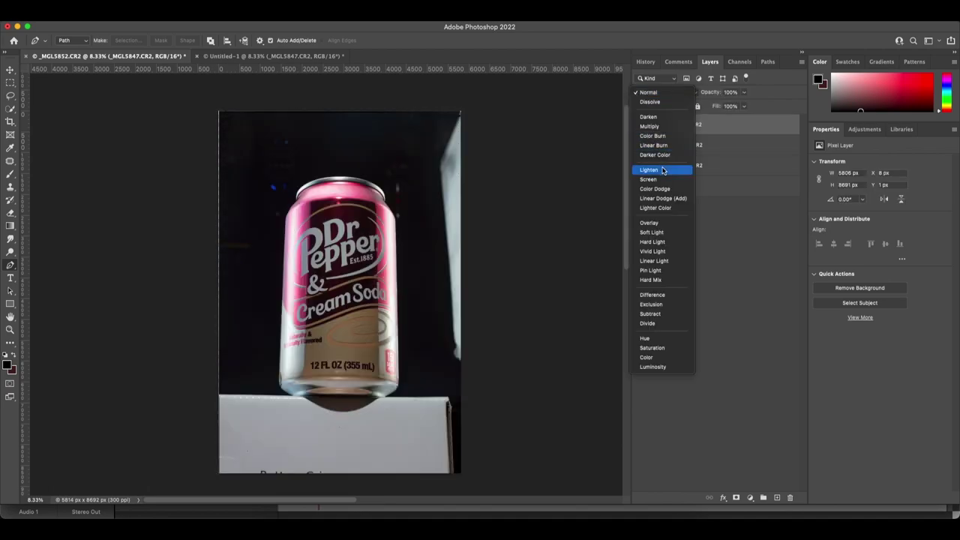
left_click(669, 171)
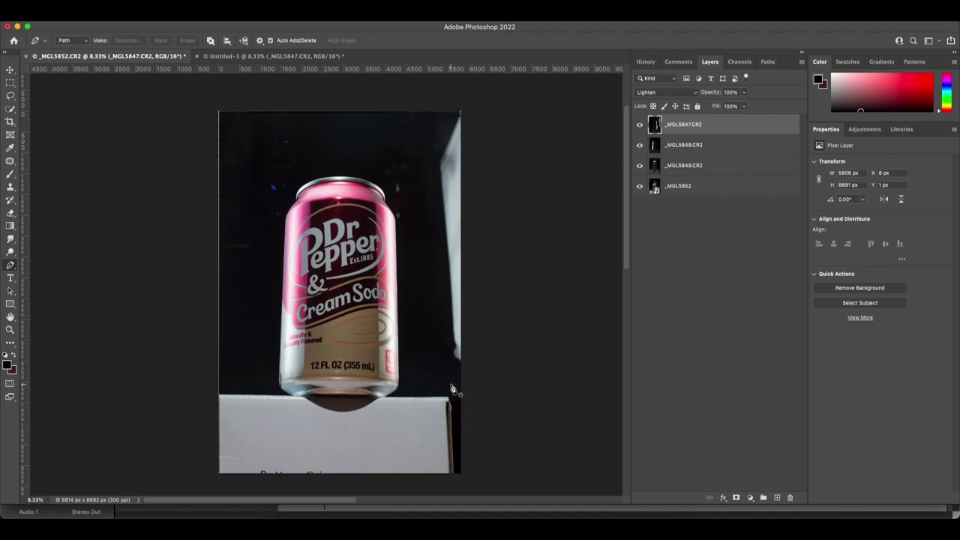
Turn the can's outline path into a selection and copy the can onto a new layer.
left_click(678, 186)
scroll(358, 223, "up", 4)
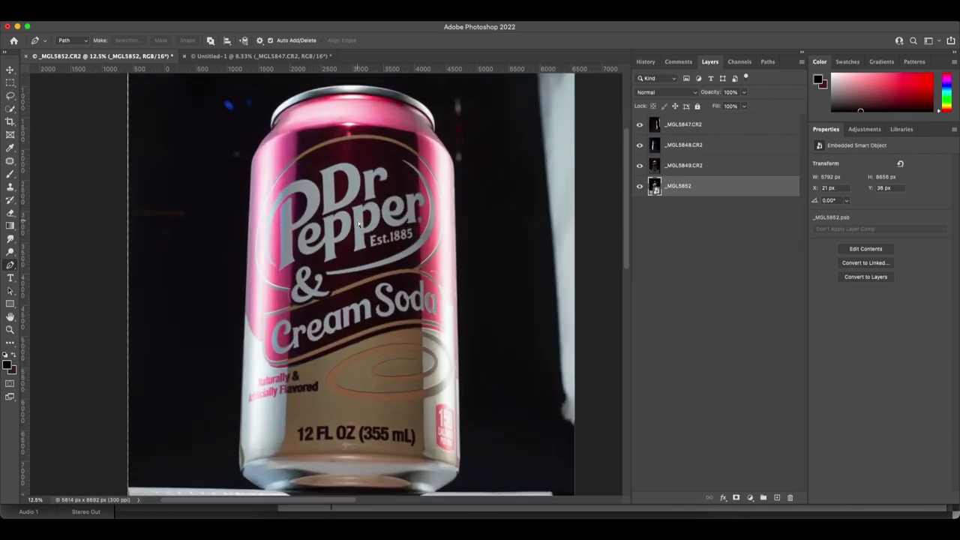
scroll(358, 223, "up", 2)
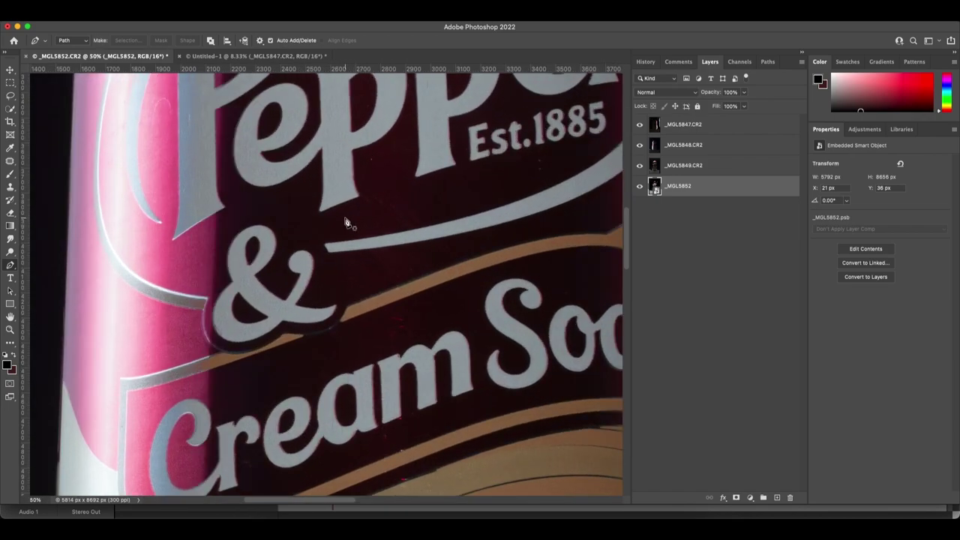
left_click_drag(343, 199, 354, 349)
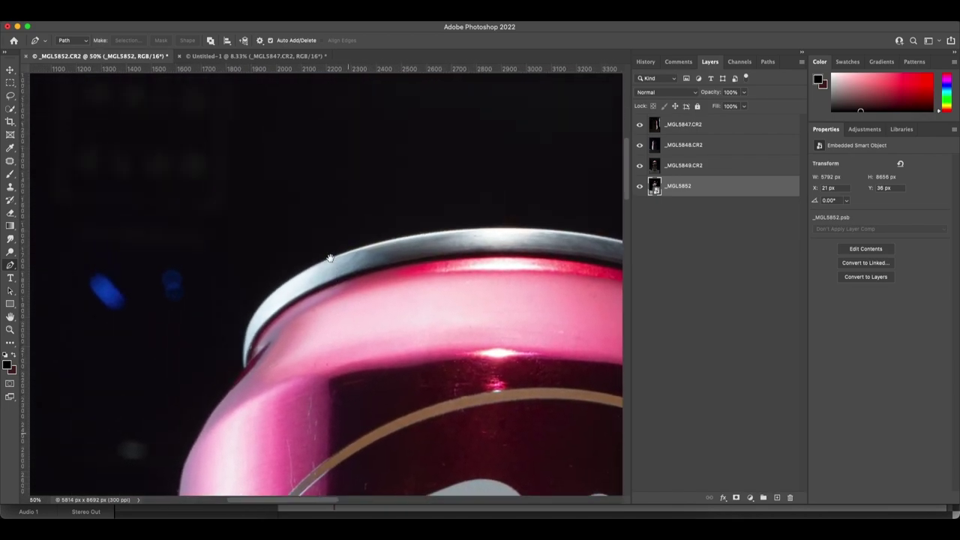
left_click_drag(304, 320, 322, 242)
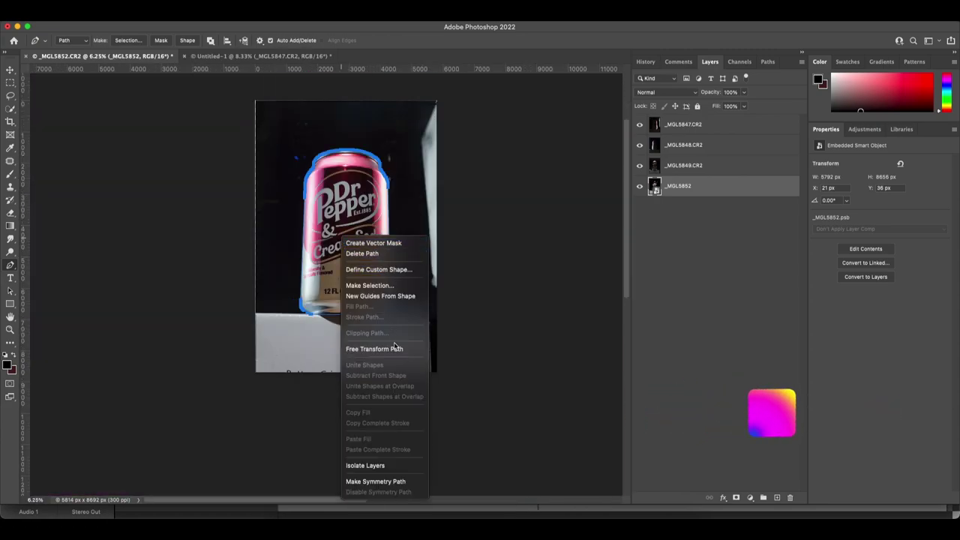
left_click(396, 288)
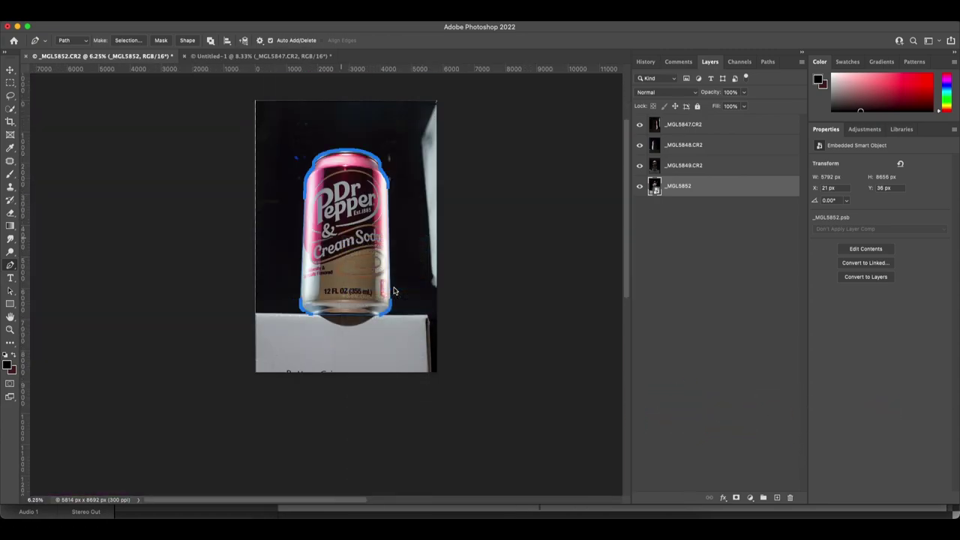
left_click(532, 226)
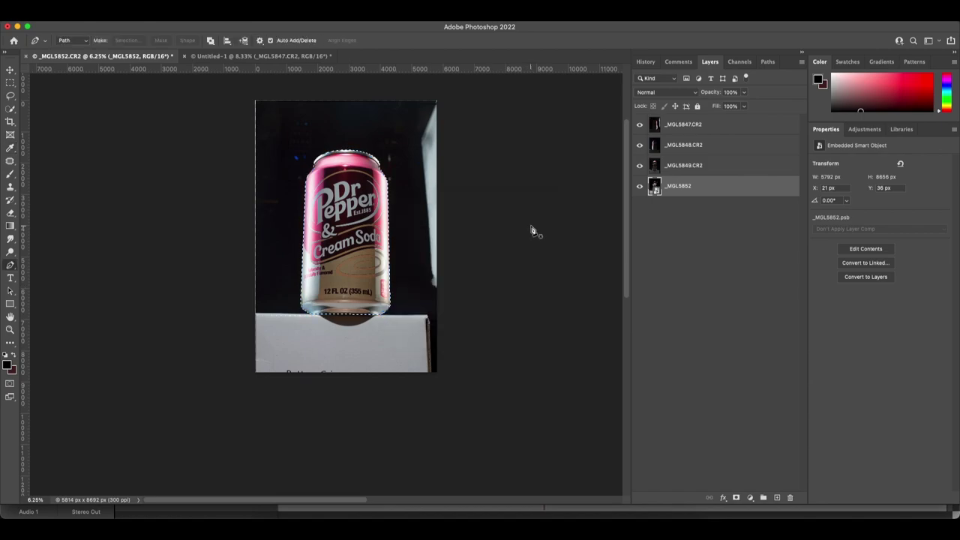
key("super+j")
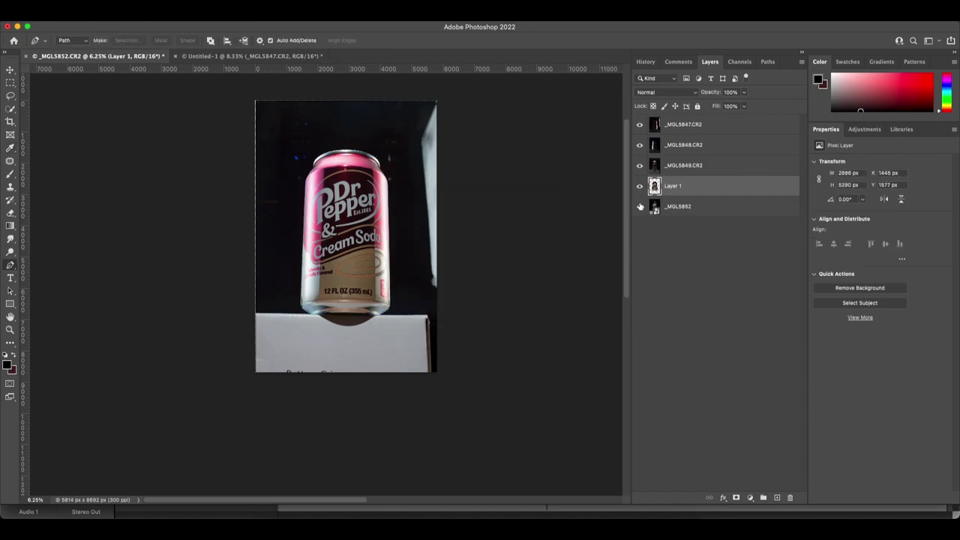
Move Layer 1 below _MGL5852, merge the four exposure layers, and hide the merged layer.
left_click_drag(672, 204, 679, 215)
left_click(679, 186)
left_click(683, 126, "shift")
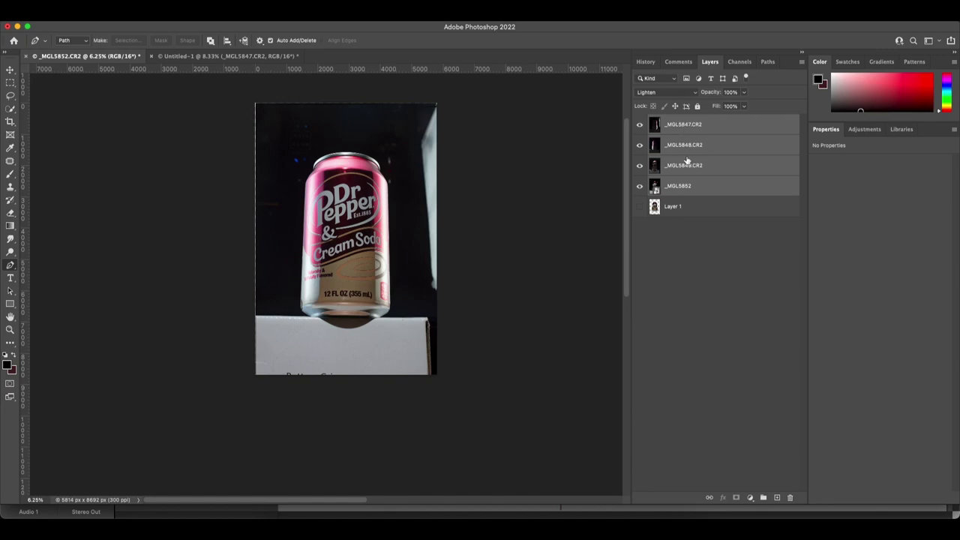
right_click(691, 150)
left_click(713, 500)
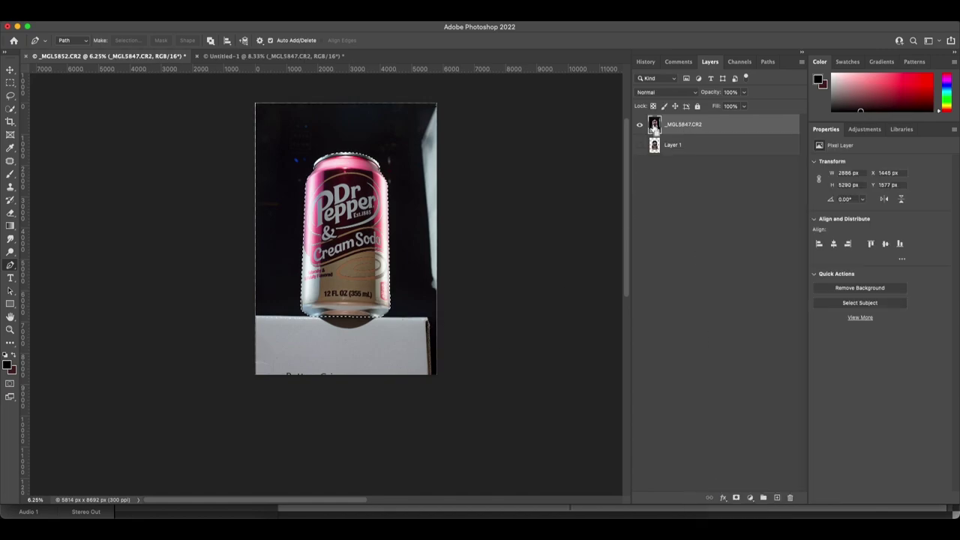
left_click_drag(655, 126, 671, 161)
left_click(640, 145)
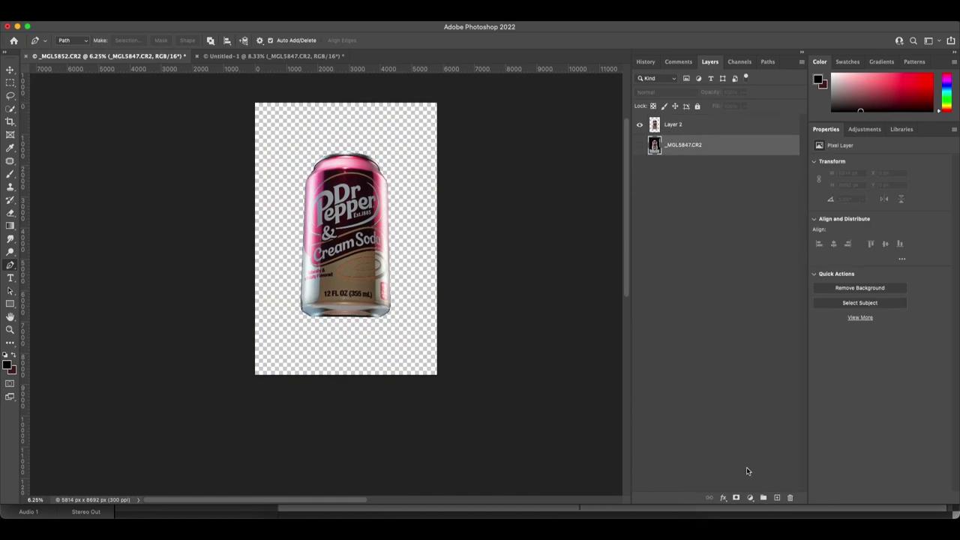
Add a new layer and fill the whole canvas with a dark maroon sampled from the can.
left_click(778, 497)
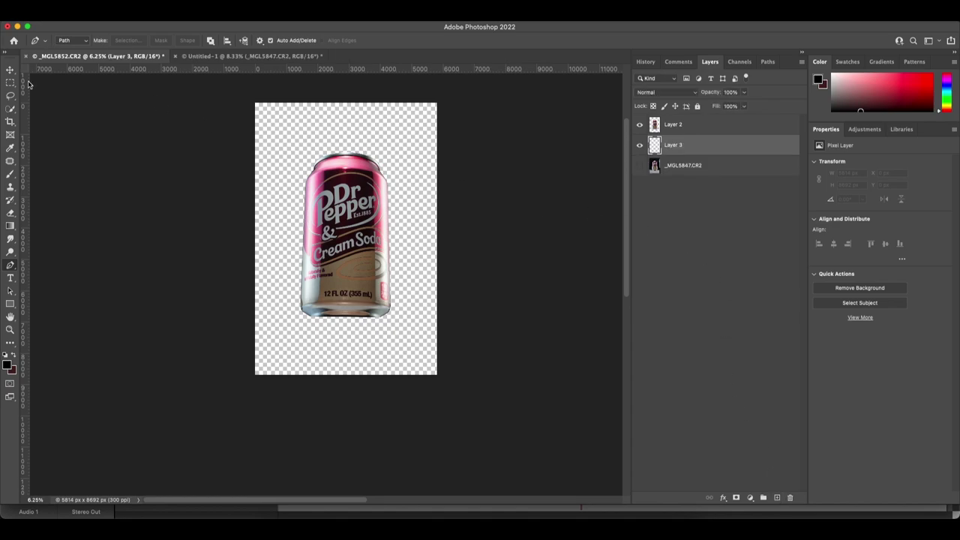
left_click(10, 81)
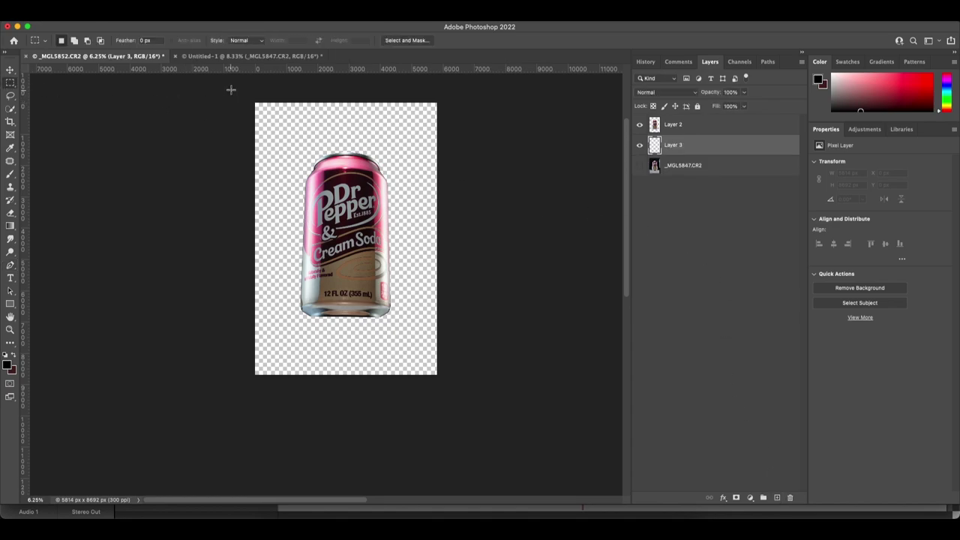
left_click_drag(231, 90, 555, 461)
right_click(412, 233)
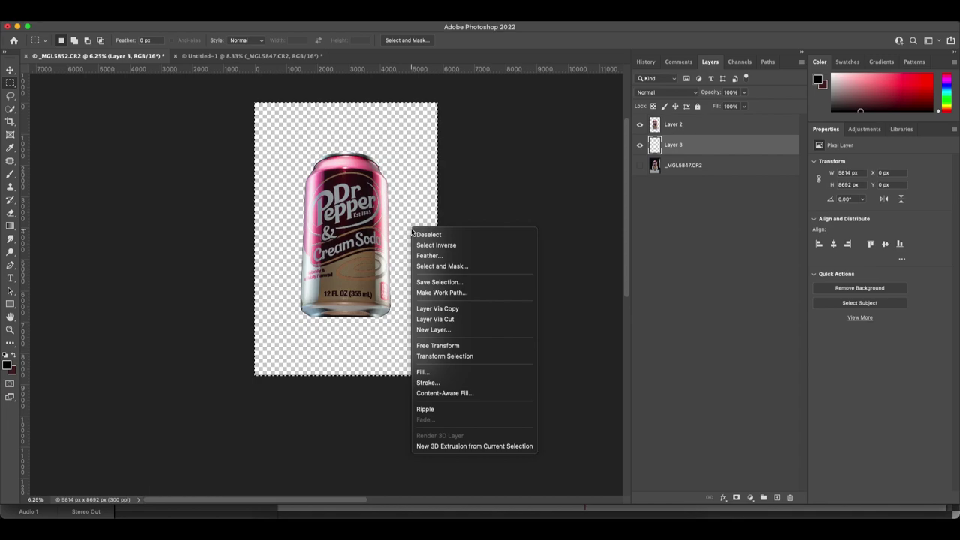
left_click(422, 371)
left_click(484, 215)
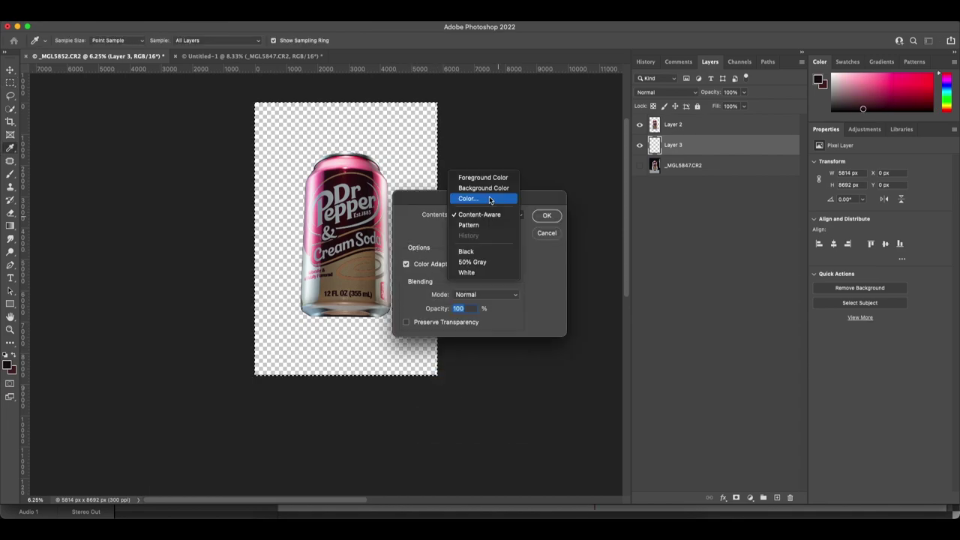
left_click(489, 199)
left_click(367, 176)
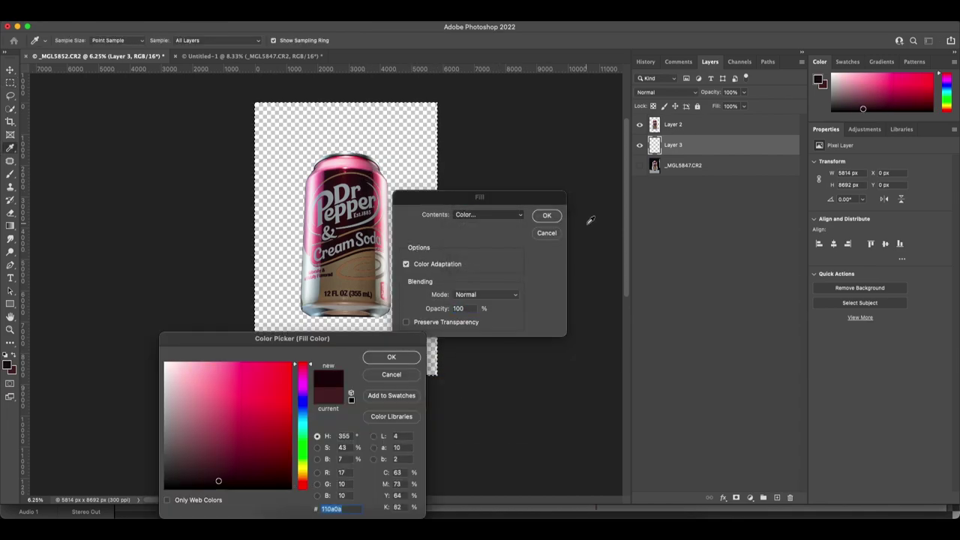
left_click(405, 358)
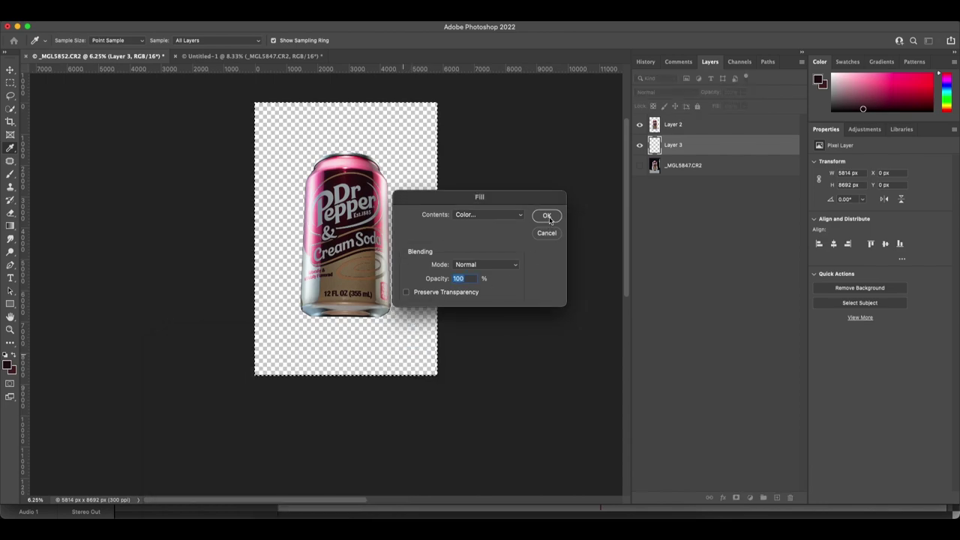
key("Return")
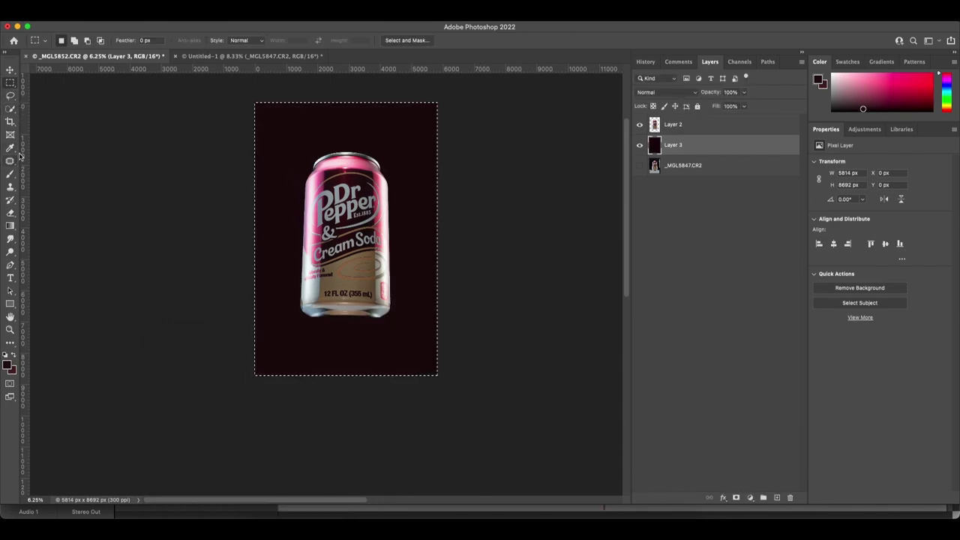
Set the foreground colour to a dark maroon sampled from the can.
key("g")
left_click(7, 366)
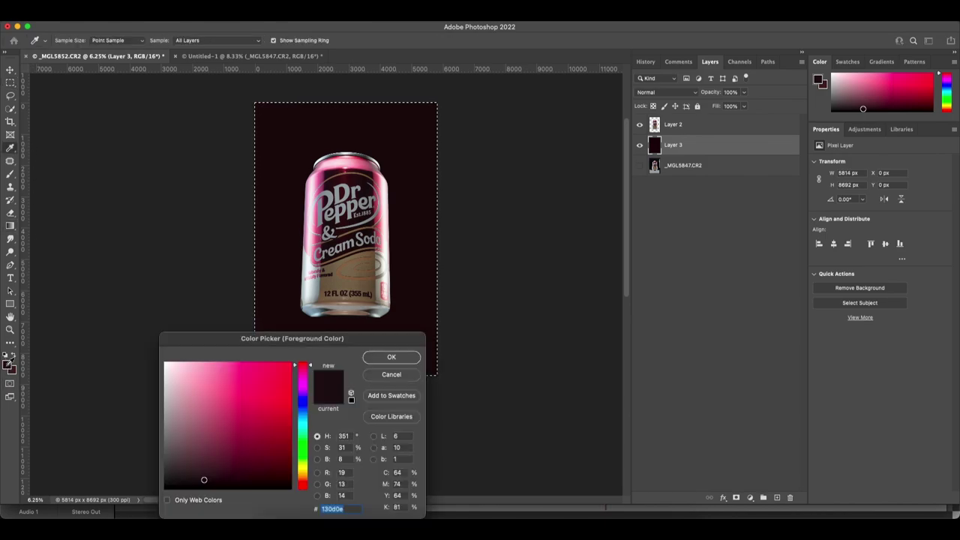
left_click_drag(205, 481, 201, 486)
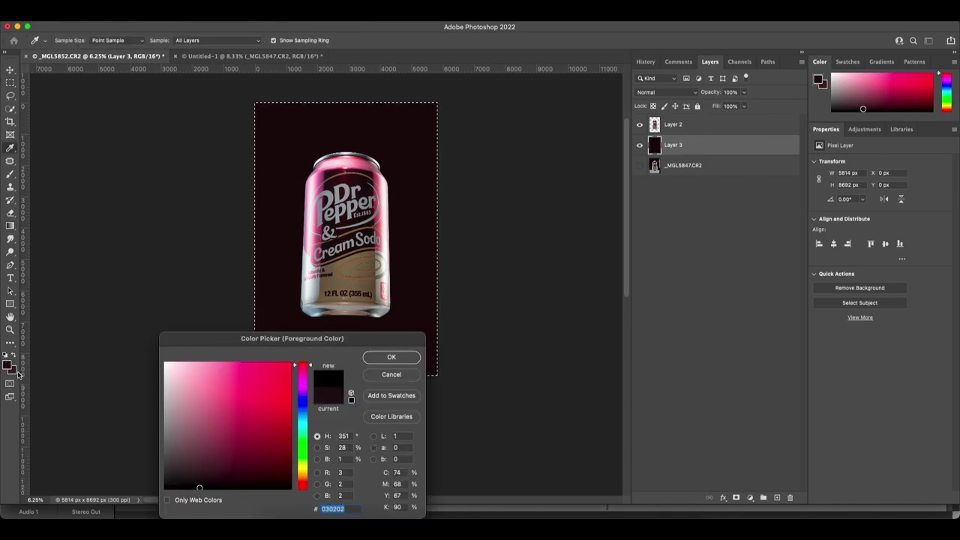
left_click(270, 315)
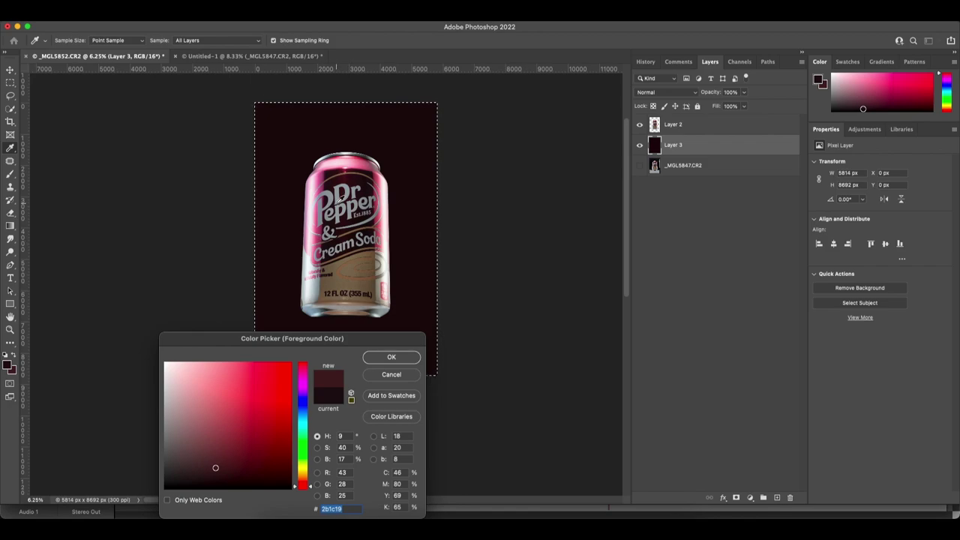
left_click(347, 180)
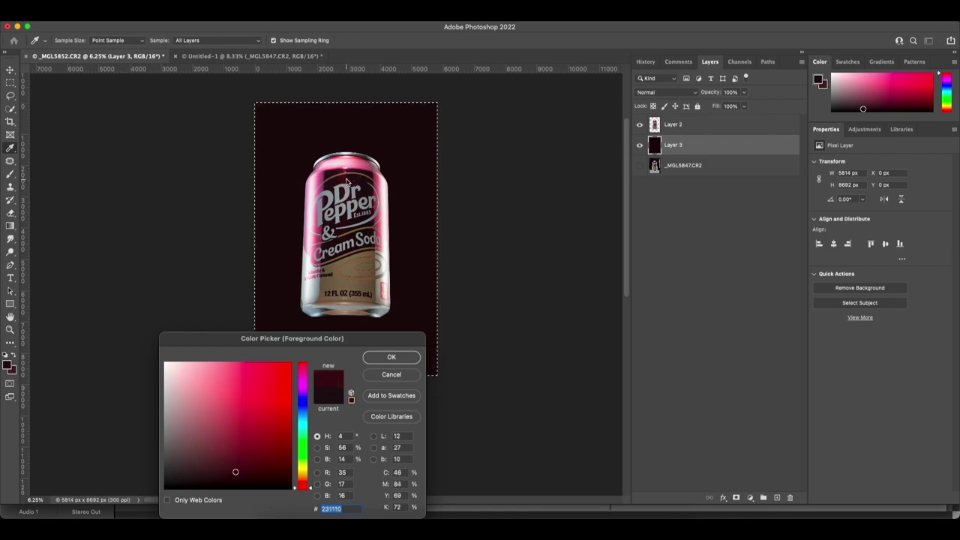
left_click(391, 358)
Draw a vertical dark-to-maroon gradient and place the Soft-splash-831916 water image.
key("g")
left_click_drag(347, 75, 349, 397)
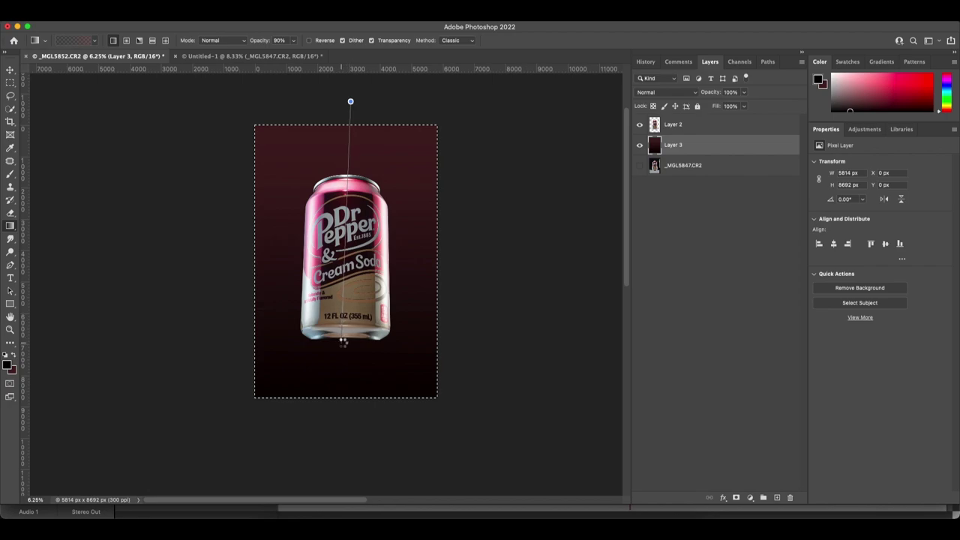
left_click_drag(341, 343, 341, 341)
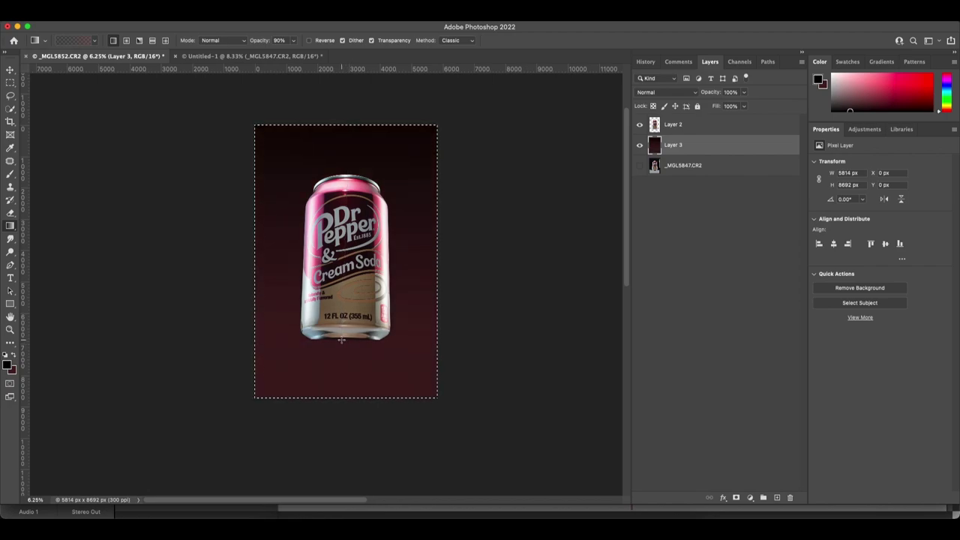
left_click_drag(604, 242, 701, 143)
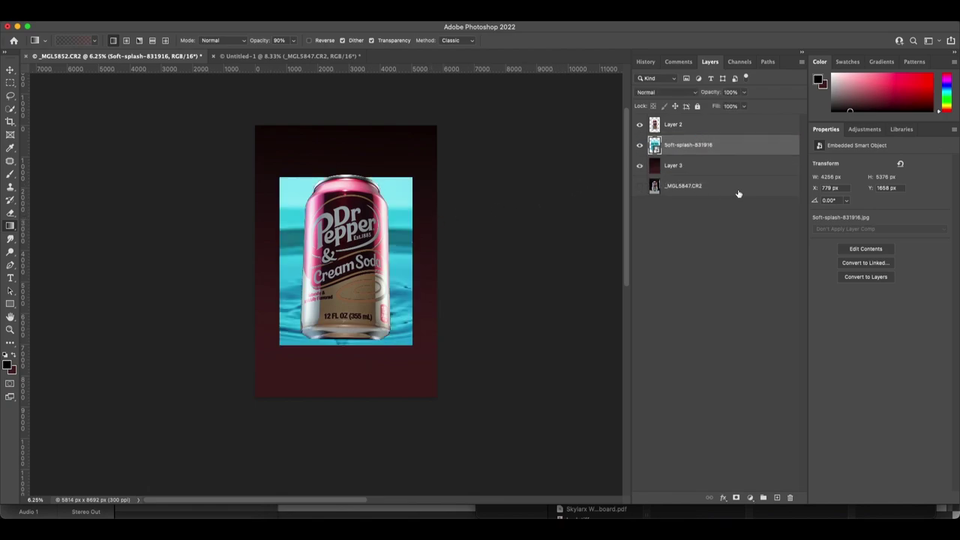
Copy the lower canvas area of Layer 3 to a new Layer 4 and clip the splash image to it.
left_click(640, 146)
left_click(693, 165)
key("m")
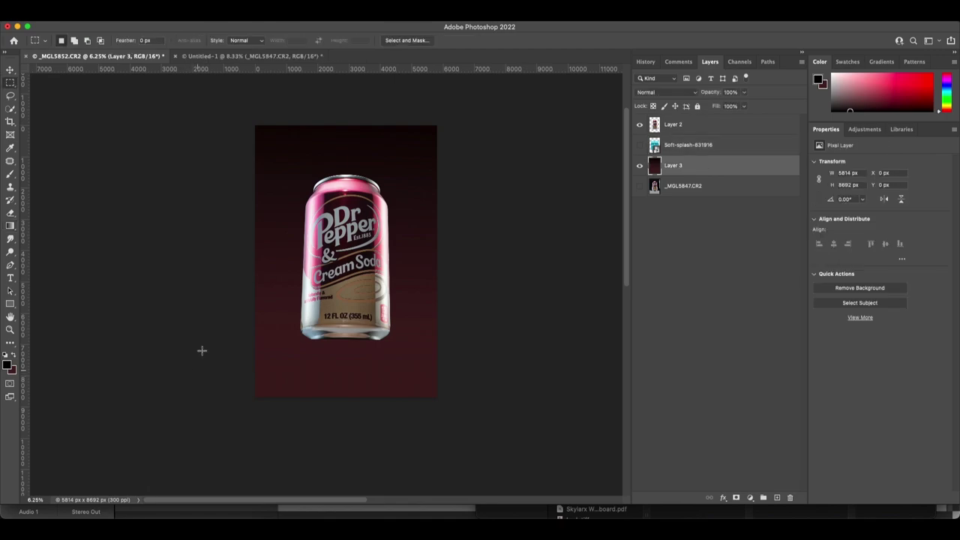
left_click_drag(244, 340, 540, 398)
key("super+z")
key("super+z")
left_click_drag(242, 302, 570, 432)
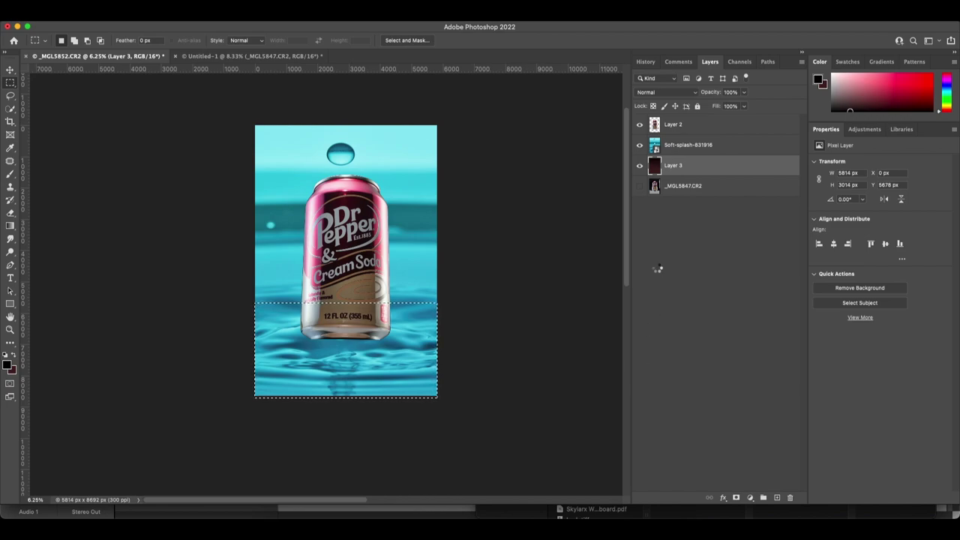
key("super+j")
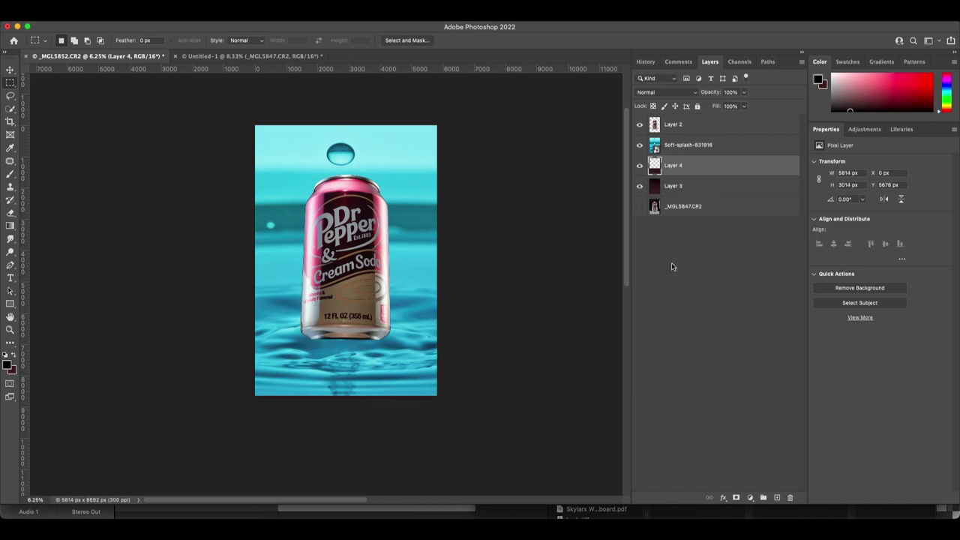
left_click(670, 154, "alt")
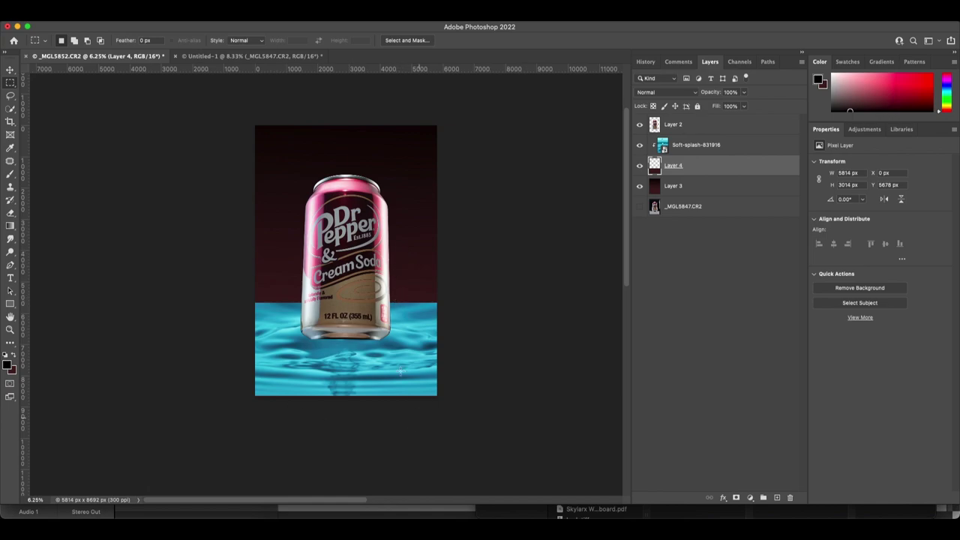
Scale up the Soft-splash water image.
left_click(684, 148)
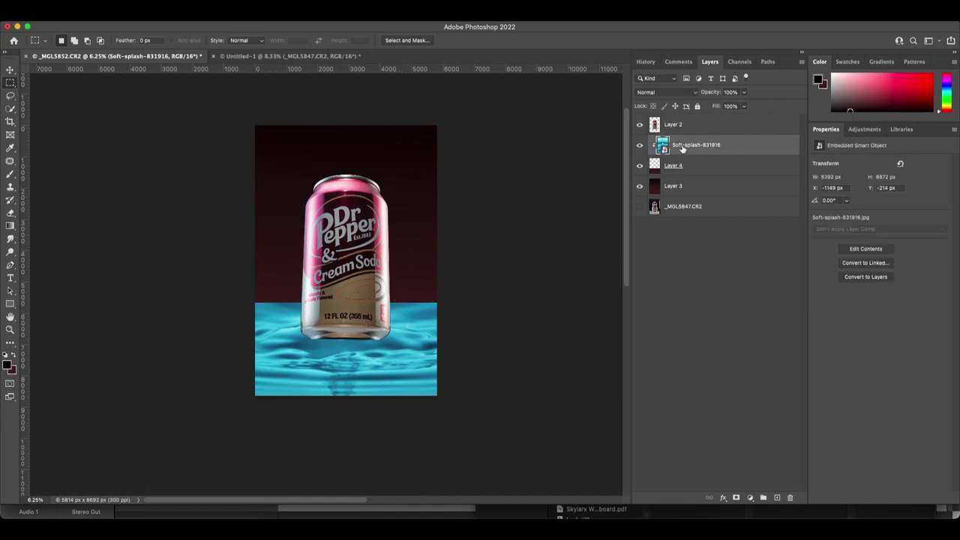
key("super+t")
left_click_drag(224, 125, 174, 75)
key("Return")
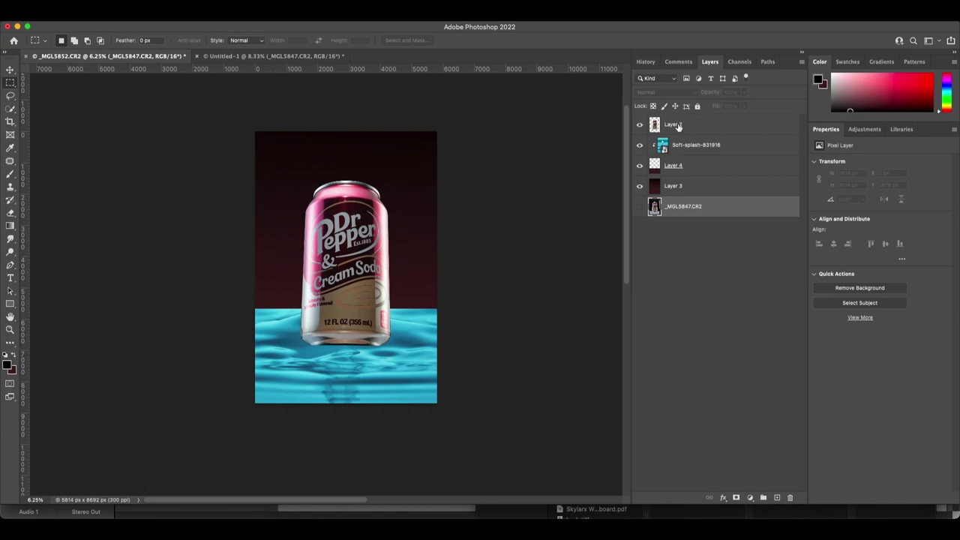
left_click(682, 145)
key("super+t")
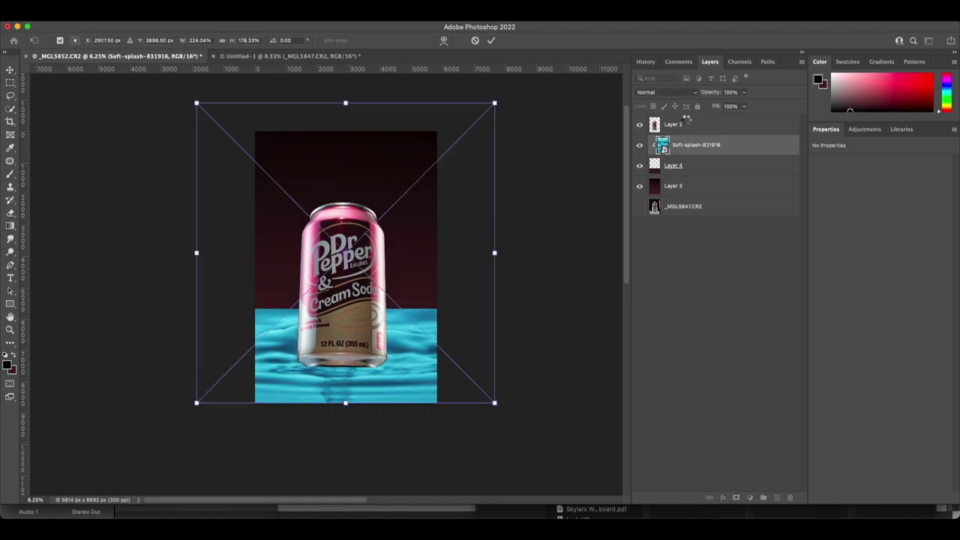
key("Return")
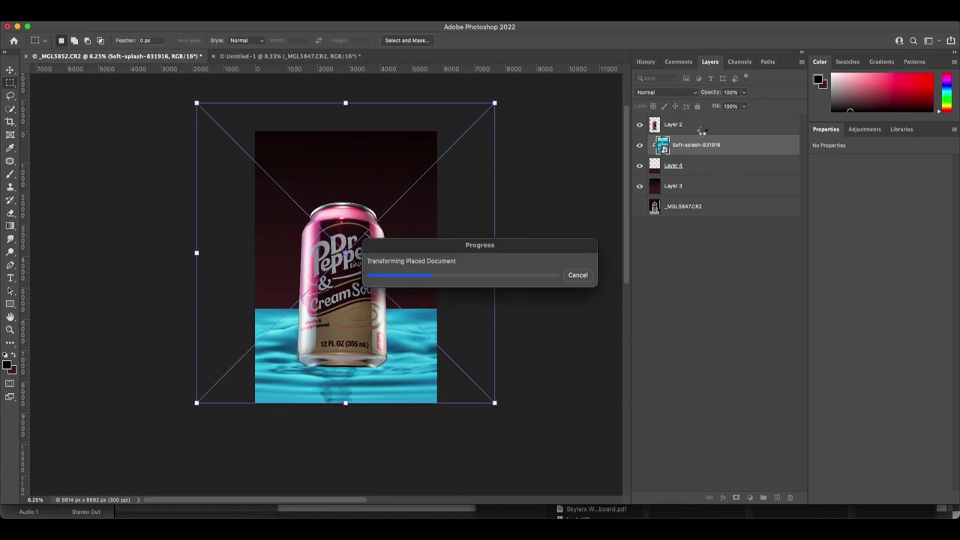
Duplicate the can layer Layer 2 to create Layer 5.
left_click(700, 128)
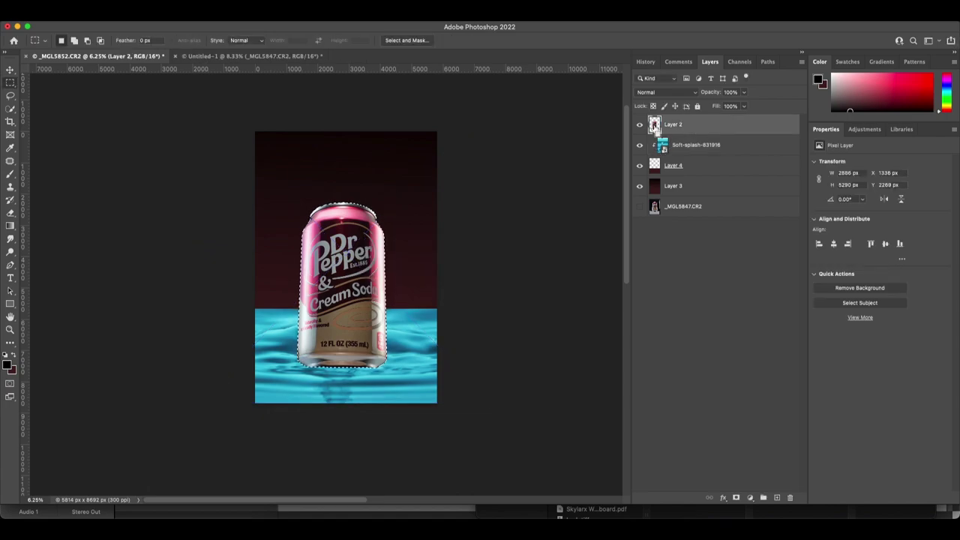
left_click(654, 127, "super")
key("super+j")
left_click(671, 147)
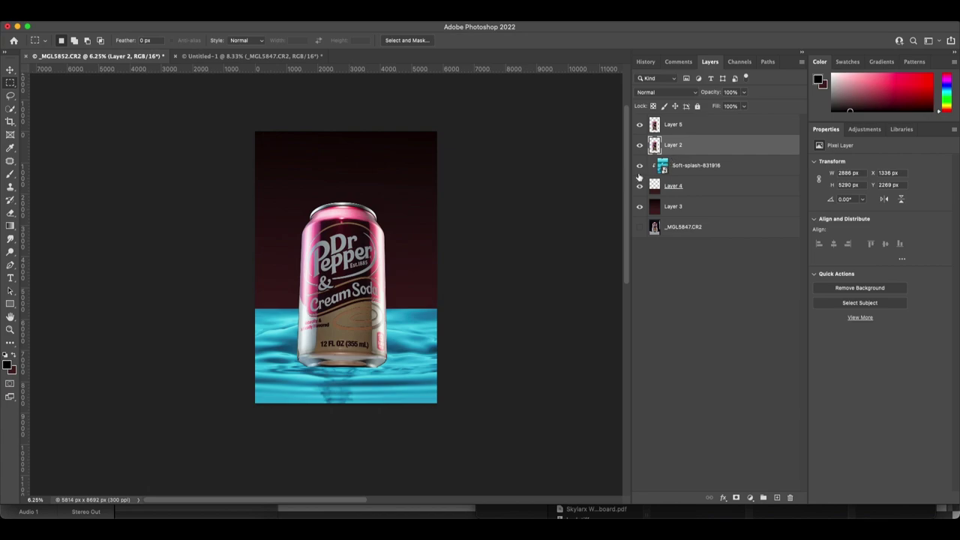
key("super+t")
Flip Layer 2 into a can reflection beneath the splash layer, and blend the splash in Soft Light.
left_click_drag(296, 202, 297, 496)
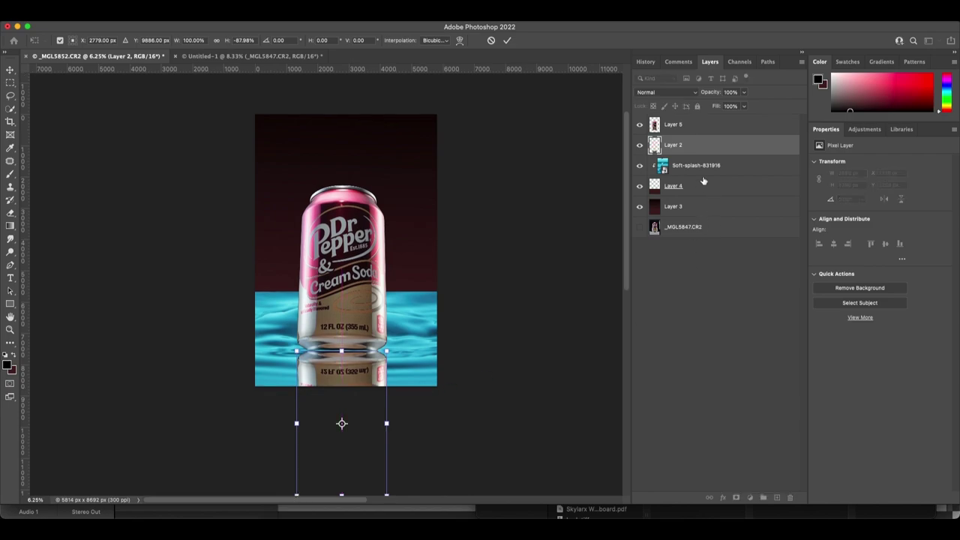
left_click_drag(689, 145, 687, 184)
left_click(689, 144)
left_click(666, 91)
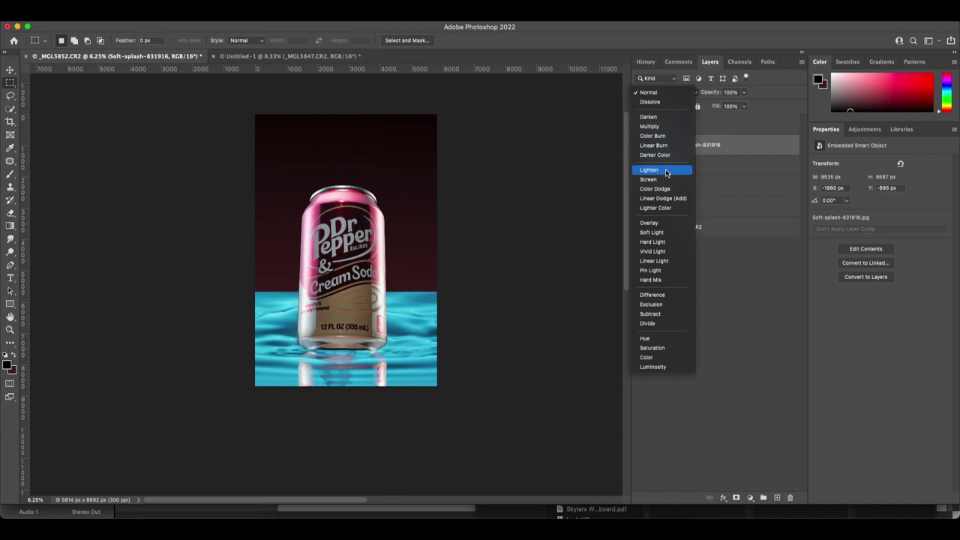
left_click(667, 233)
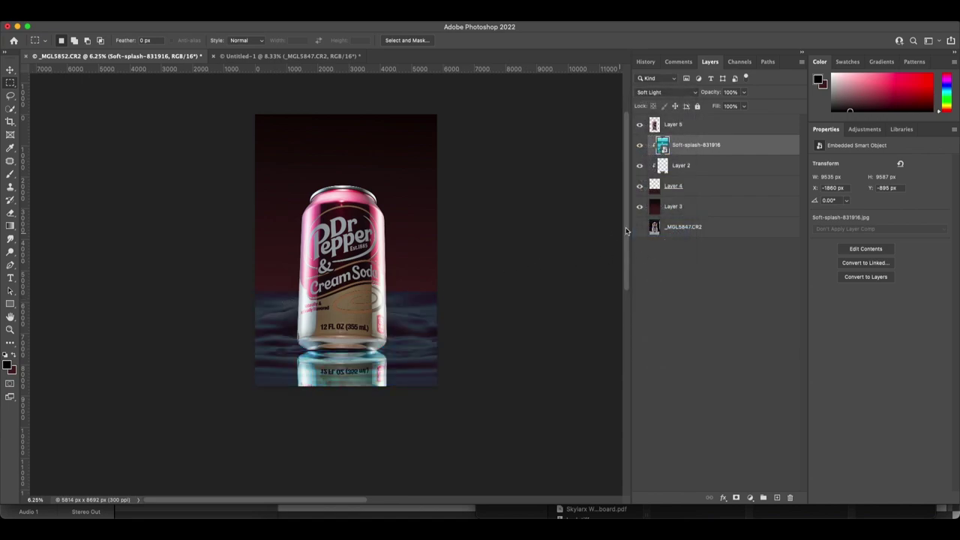
left_click(694, 185)
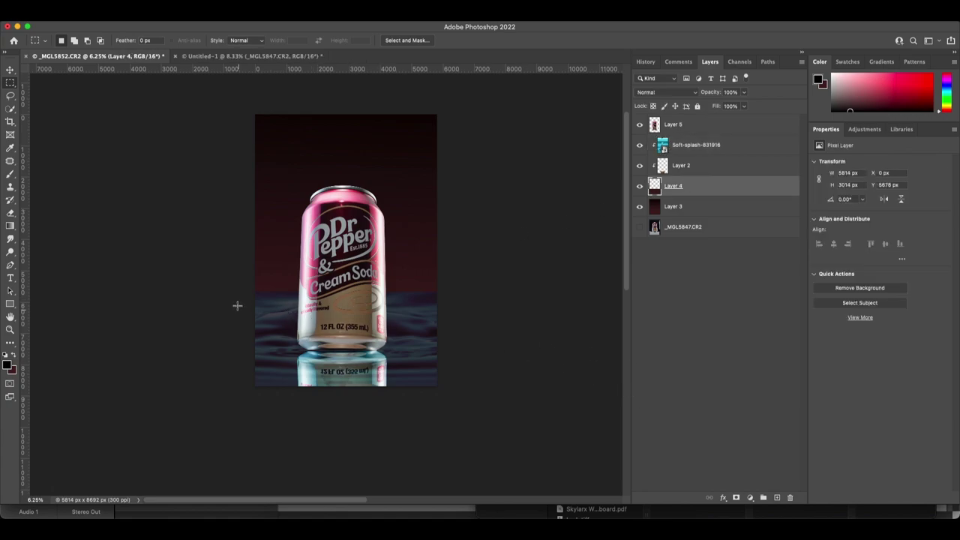
left_click_drag(218, 269, 542, 310)
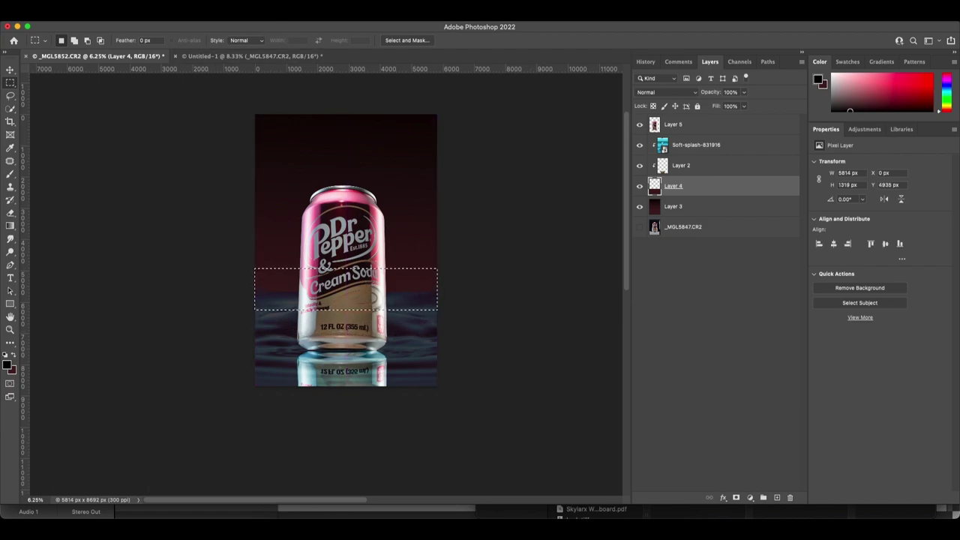
left_click(234, 10)
mouse_move(337, 143)
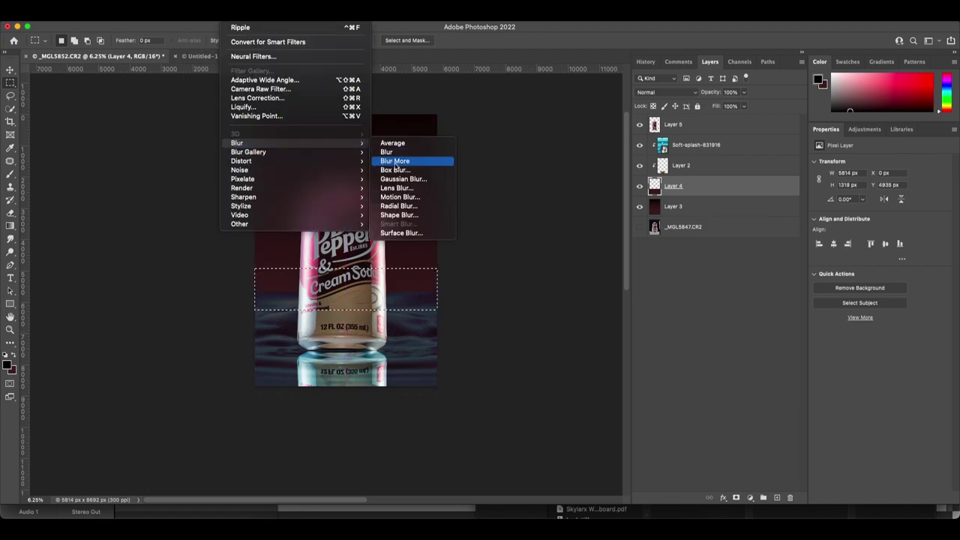
left_click(405, 180)
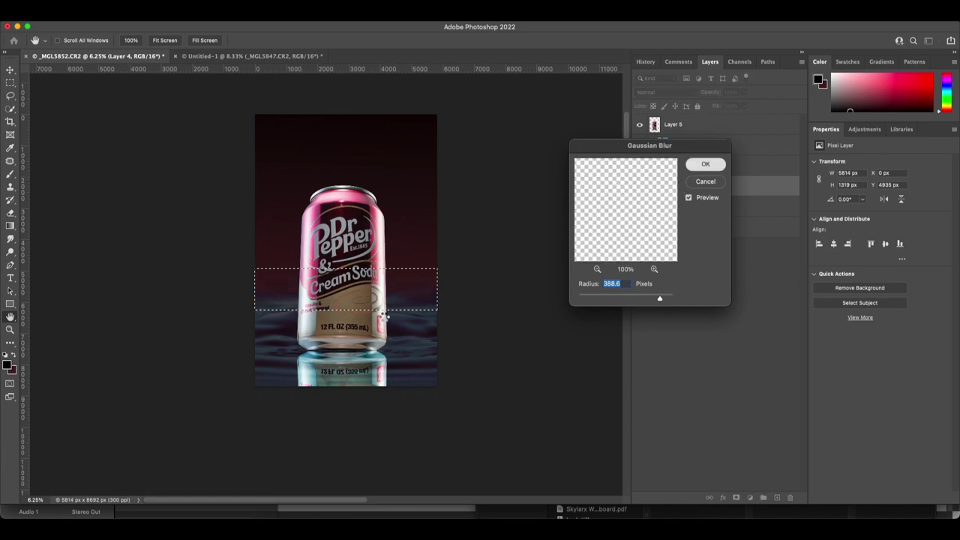
left_click(706, 180)
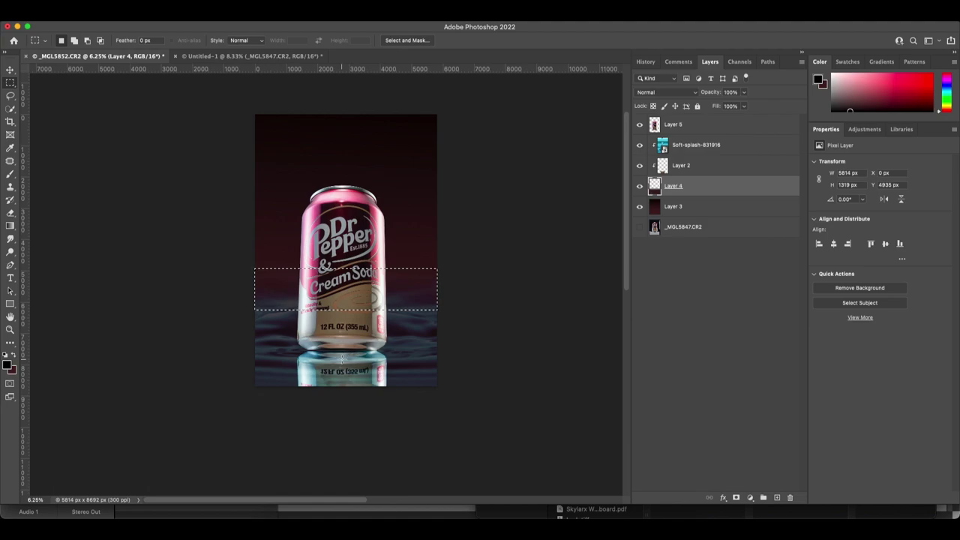
left_click(687, 165)
Set Layer 2 to Overlay and Gaussian-blur the reflection strip below the can.
left_click(666, 91)
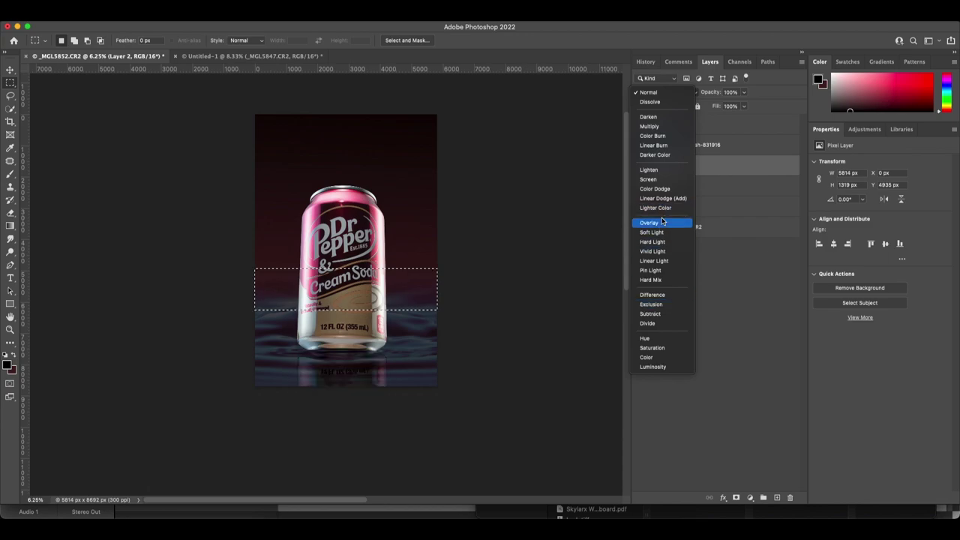
left_click(663, 223)
left_click_drag(253, 352, 441, 390)
left_click(239, 10)
mouse_move(285, 143)
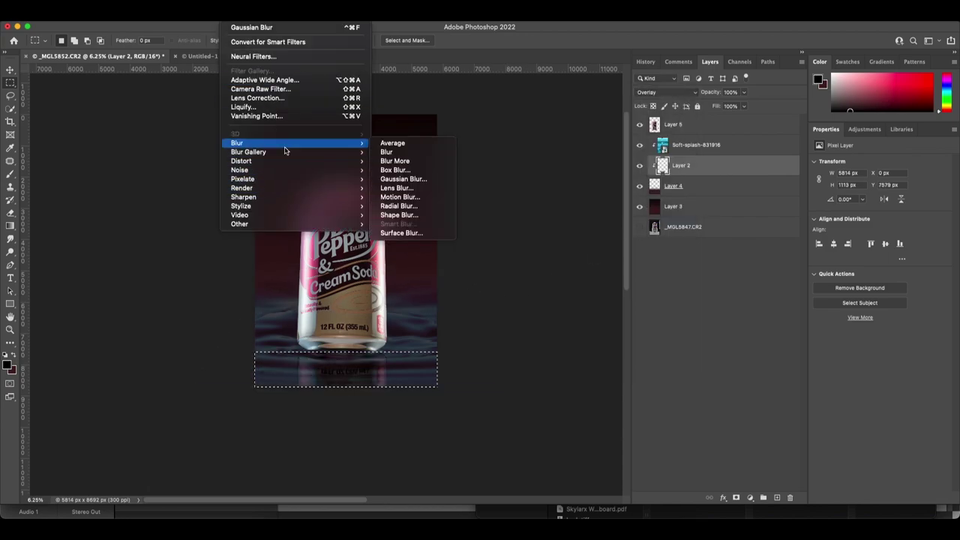
left_click(420, 180)
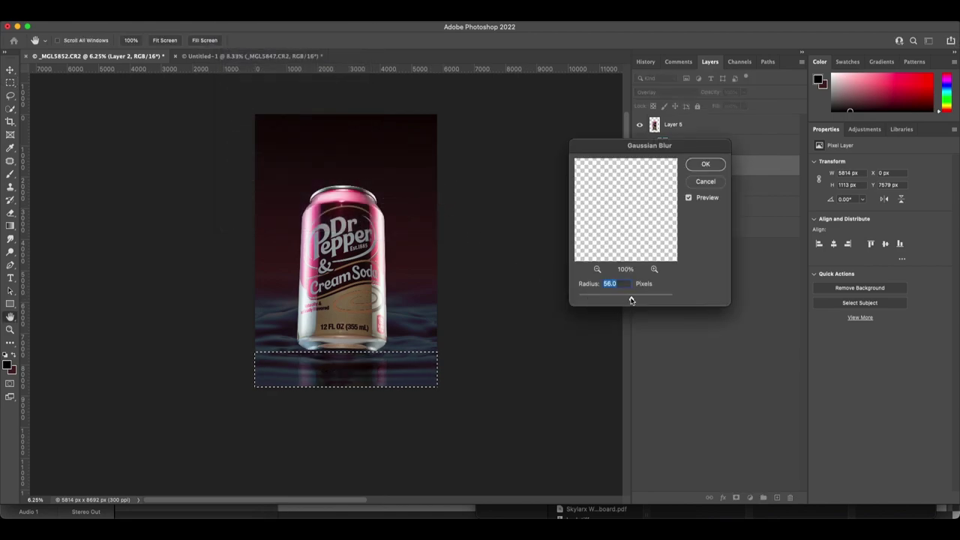
left_click_drag(628, 300, 618, 300)
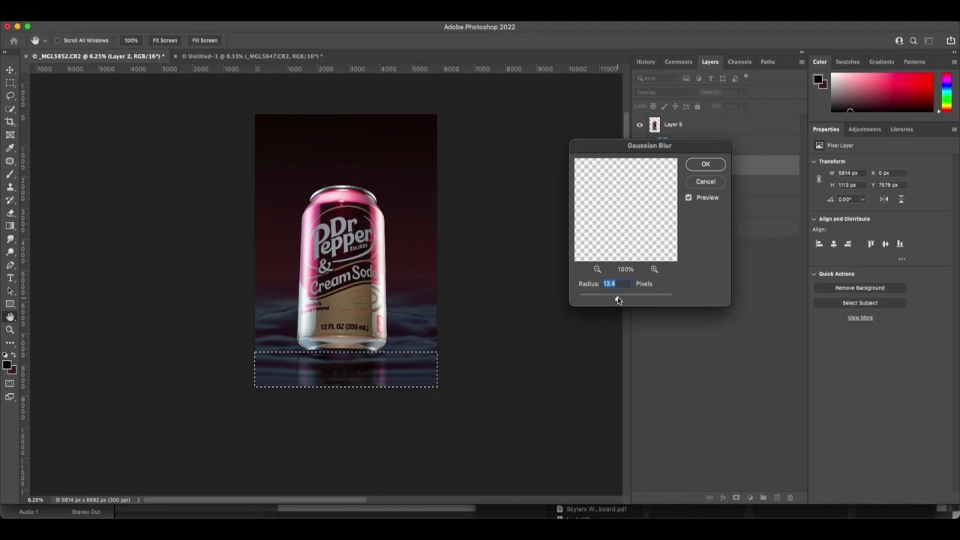
left_click(705, 163)
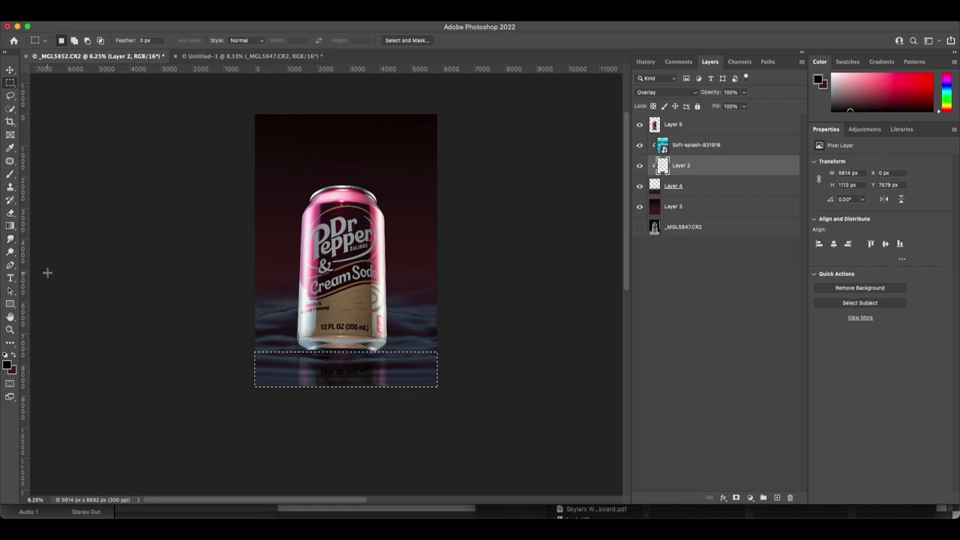
key("super+d")
Smudge the can's reflection to soften it further.
left_click(9, 238)
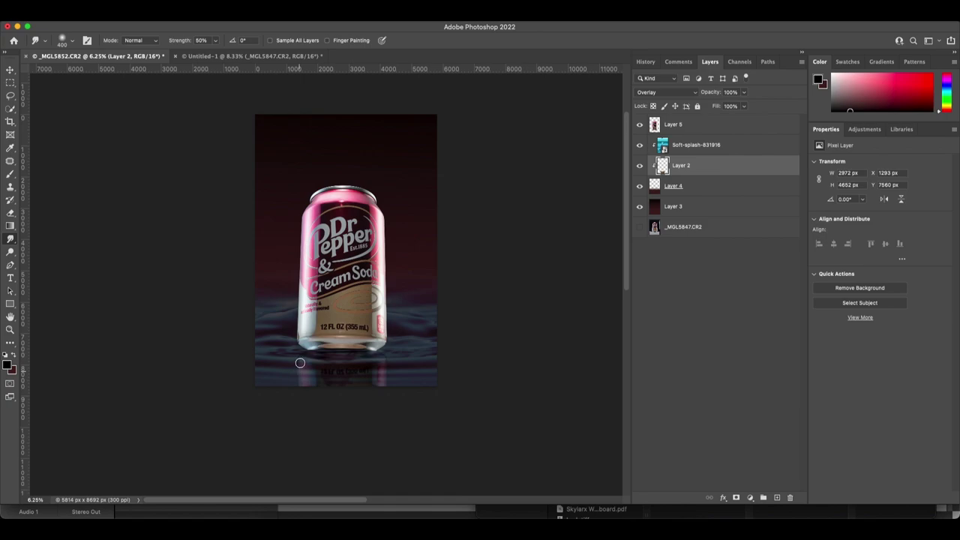
left_click_drag(300, 365, 298, 360)
left_click_drag(383, 369, 345, 372)
Commit the Soft-splash layer's transform.
left_click(684, 147)
key("super+t")
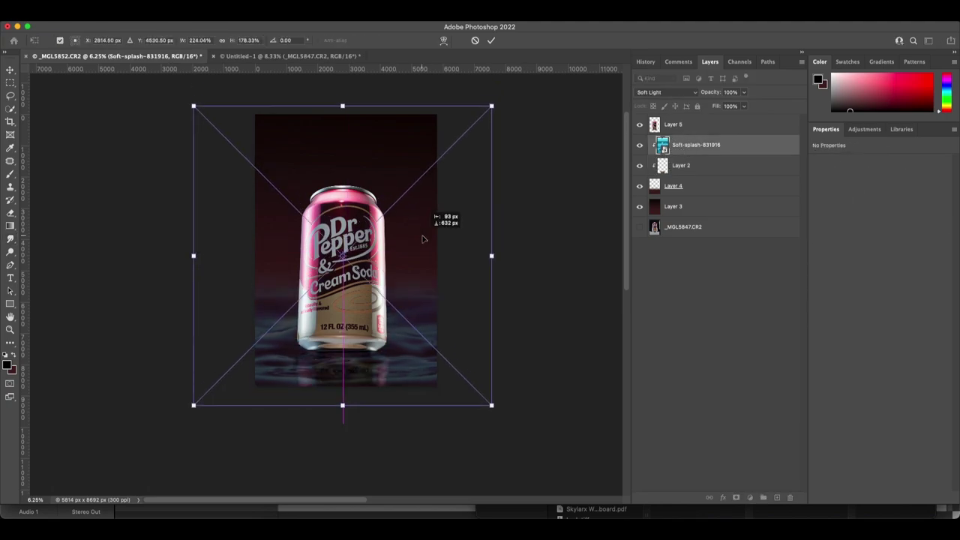
left_click(679, 125)
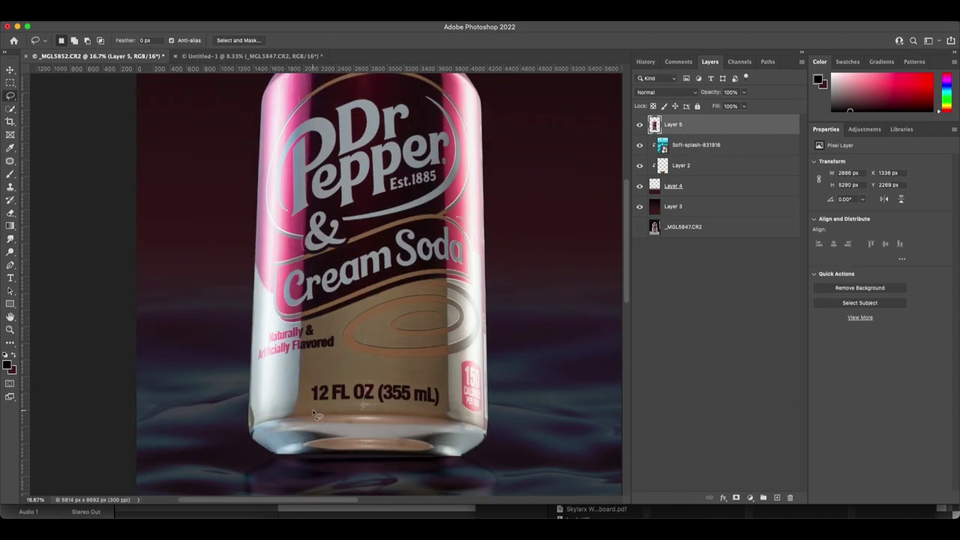
Content-aware fill away the 12 FL OZ (355 mL) text and a leftover mark on the can.
left_click_drag(357, 381, 330, 381)
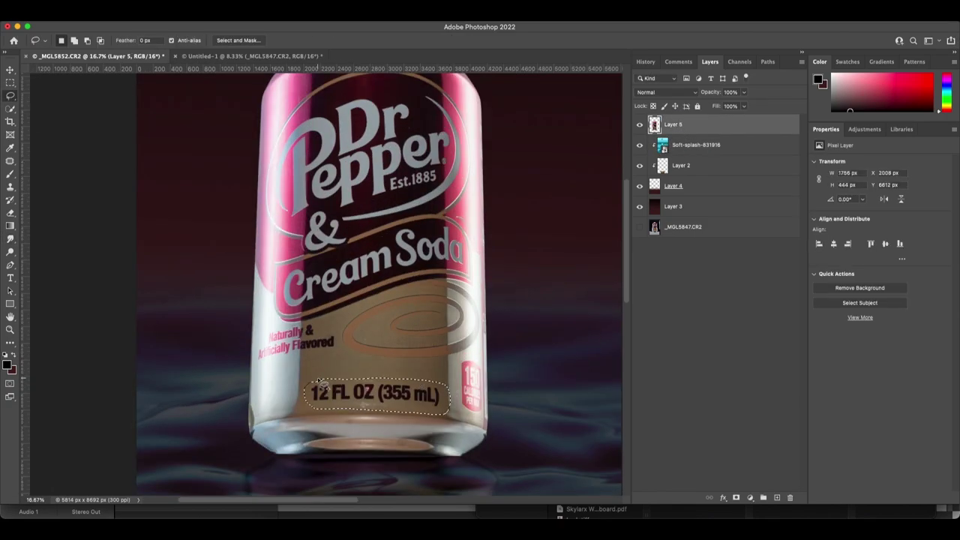
key("shift+F5")
left_click(515, 218)
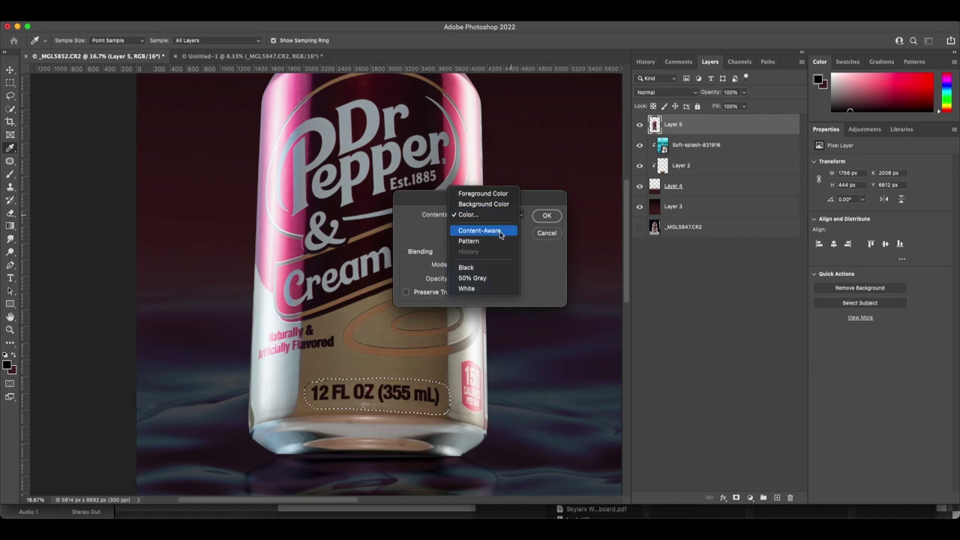
left_click(499, 229)
left_click(546, 216)
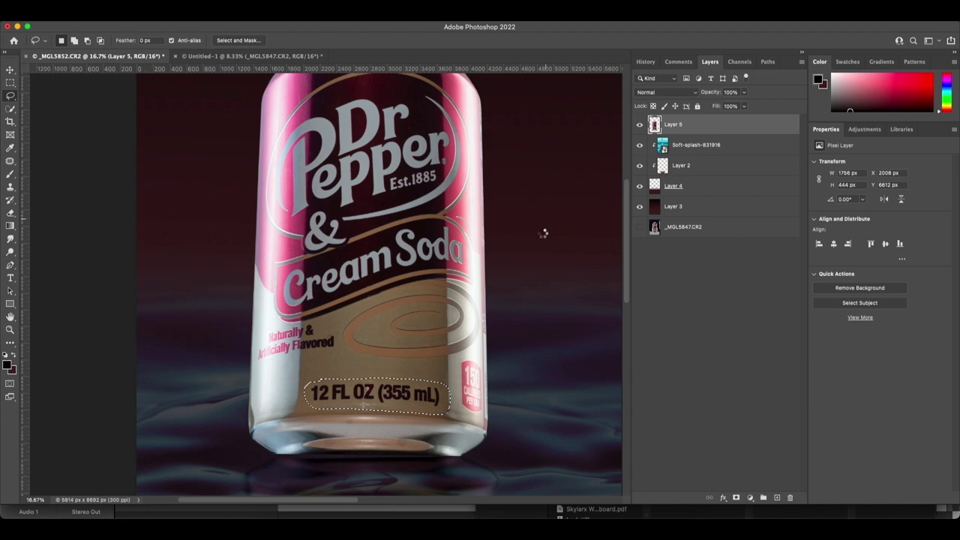
key("super+d")
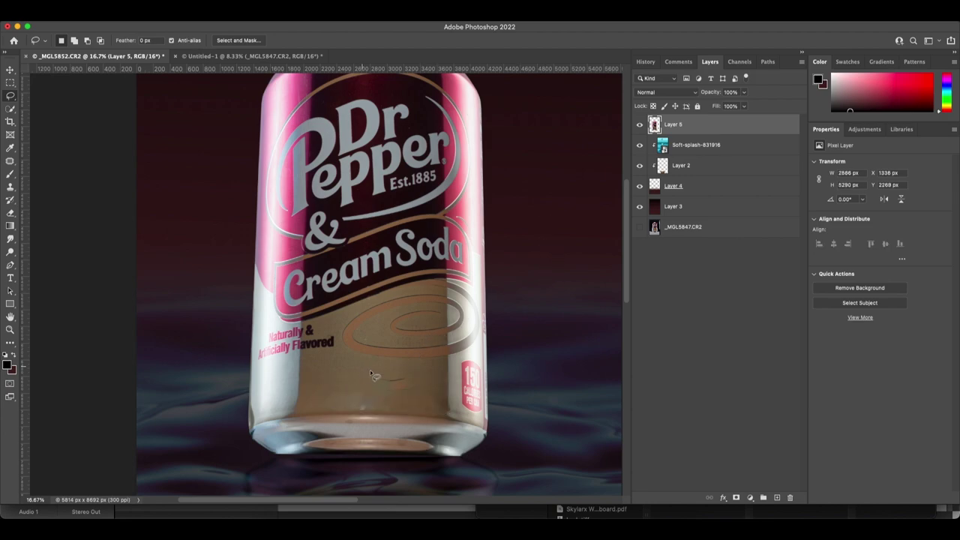
mouse_move(406, 375)
left_mouse_down()
mouse_move(378, 375)
mouse_move(369, 388)
mouse_move(388, 397)
mouse_move(410, 373)
left_mouse_up()
key("shift+BackSpace")
key("Return")
key("super+d")
Content-aware fill the mirrored text in the reflection on Layer 2.
scroll(589, 364, "down", 2)
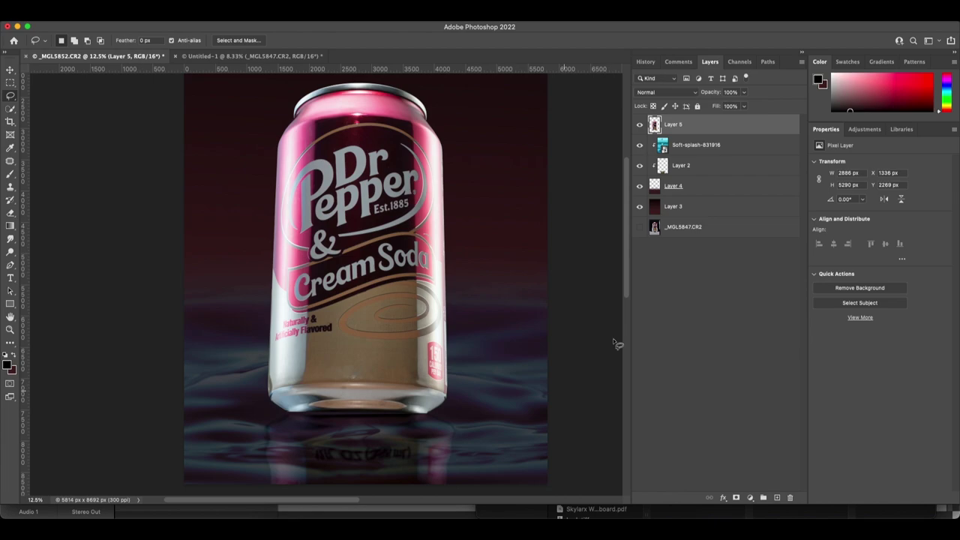
left_click(699, 171)
scroll(499, 308, "down", 2)
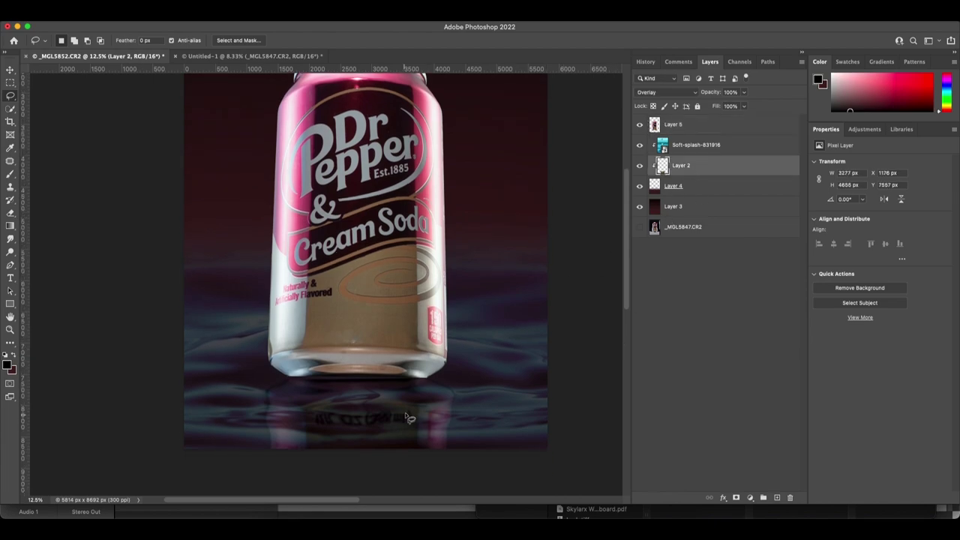
left_click_drag(417, 426, 414, 429)
key("shift+BackSpace")
key("Return")
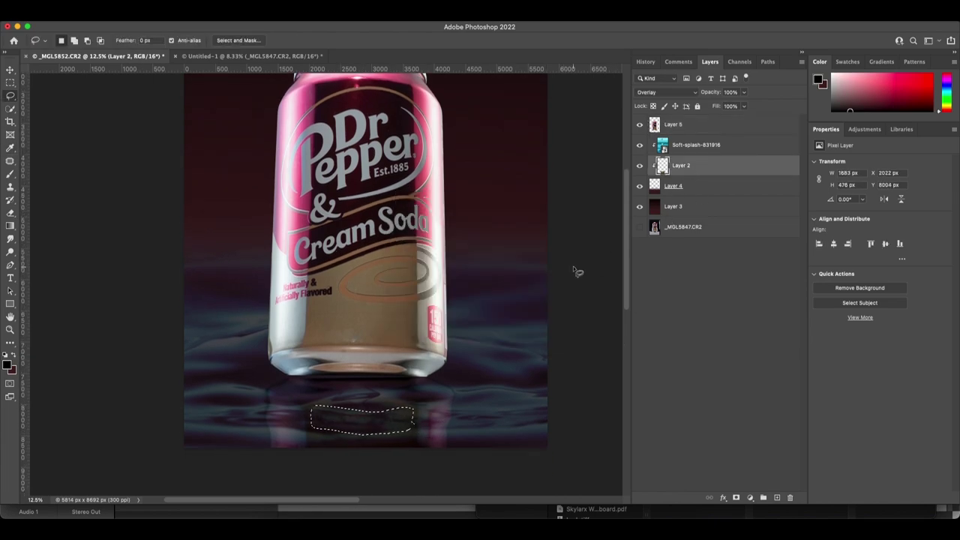
Zoom out and add a Brightness/Contrast adjustment layer.
key("super+minus")
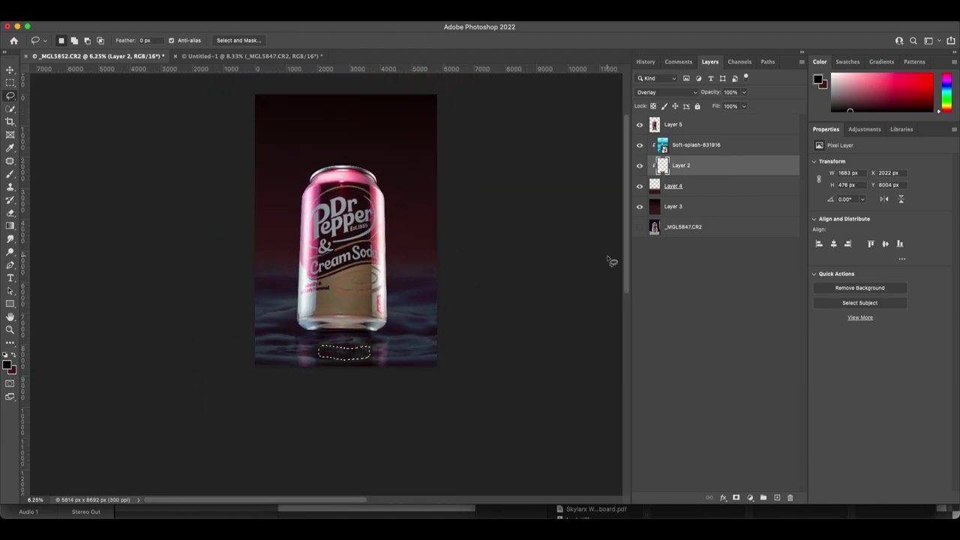
left_click(709, 298)
left_click(864, 129)
left_click(836, 154)
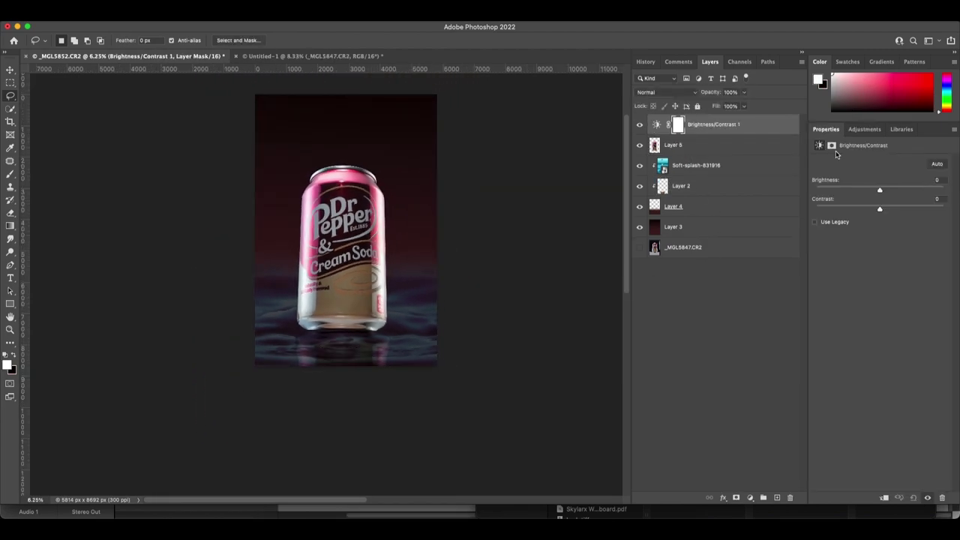
Clip Brightness/Contrast 1 to the can layer and set Brightness 29, Contrast -11.
left_click(662, 133, "alt")
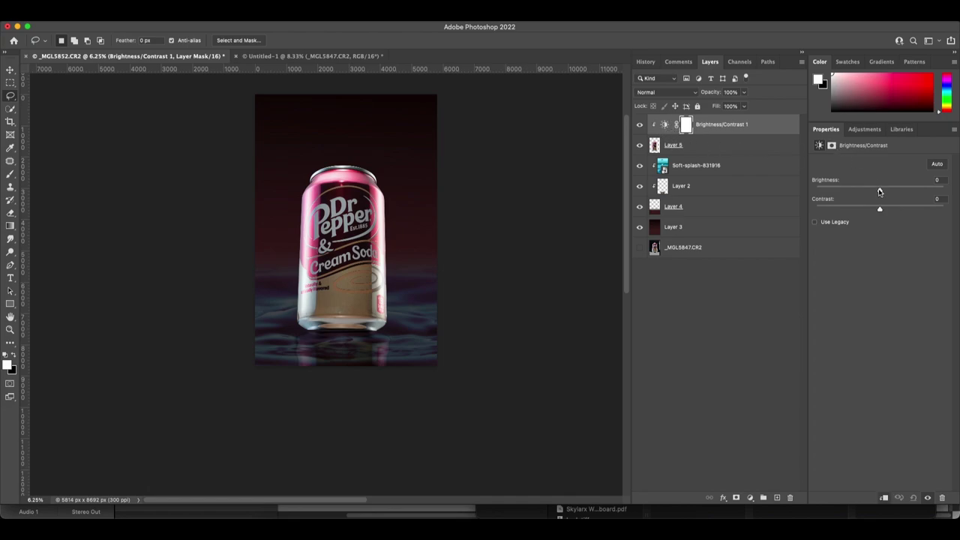
left_click_drag(879, 189, 892, 189)
left_click_drag(880, 208, 866, 208)
key("super+plus")
key("super+plus")
key("super+minus")
key("super+minus")
key("super+plus")
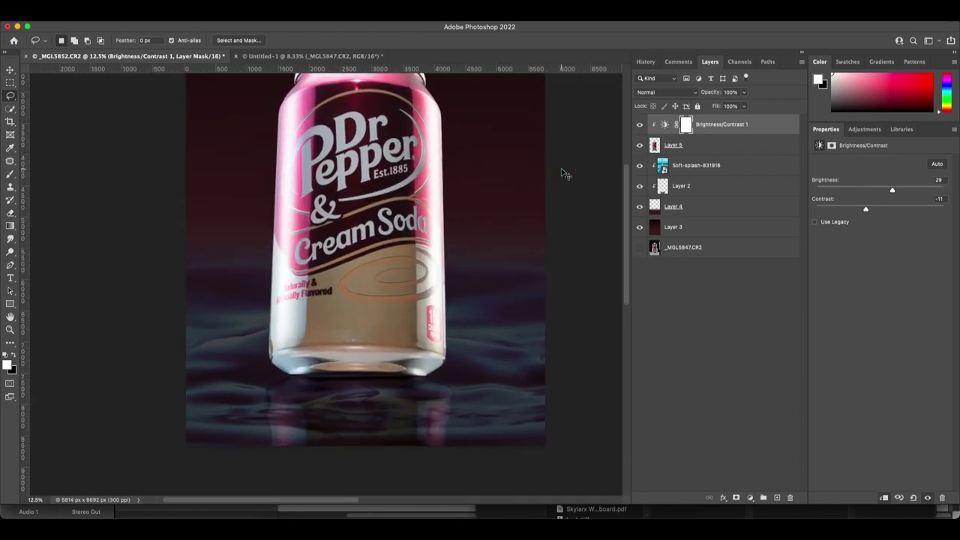
key("super+minus")
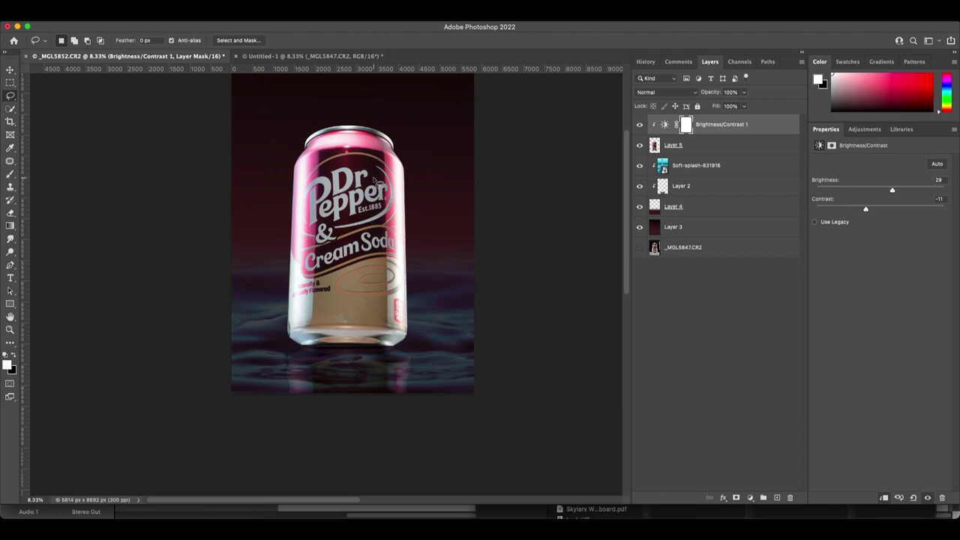